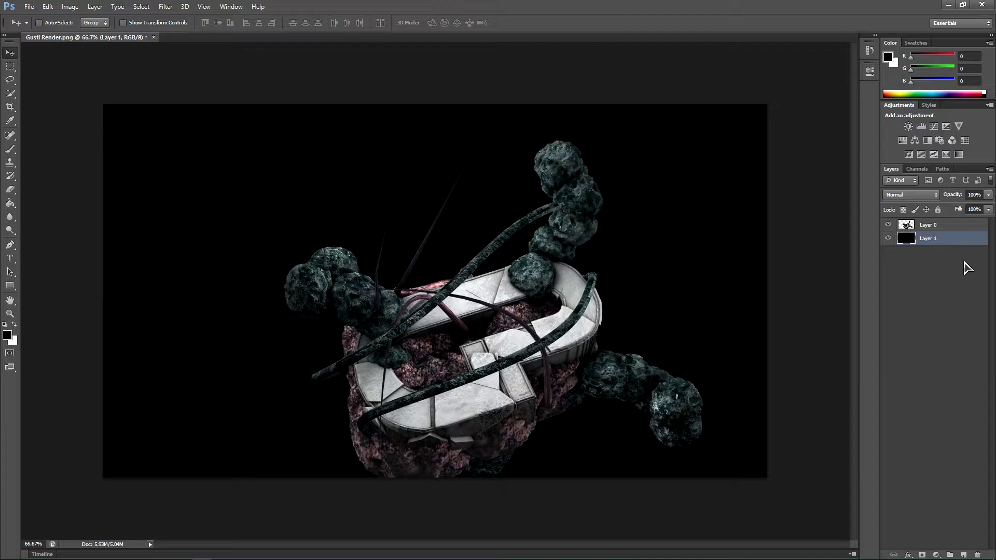
- With Layer 0 active, apply Filter > Sharpen > Sharpen to the stone-and-pipe render
click(955, 227)
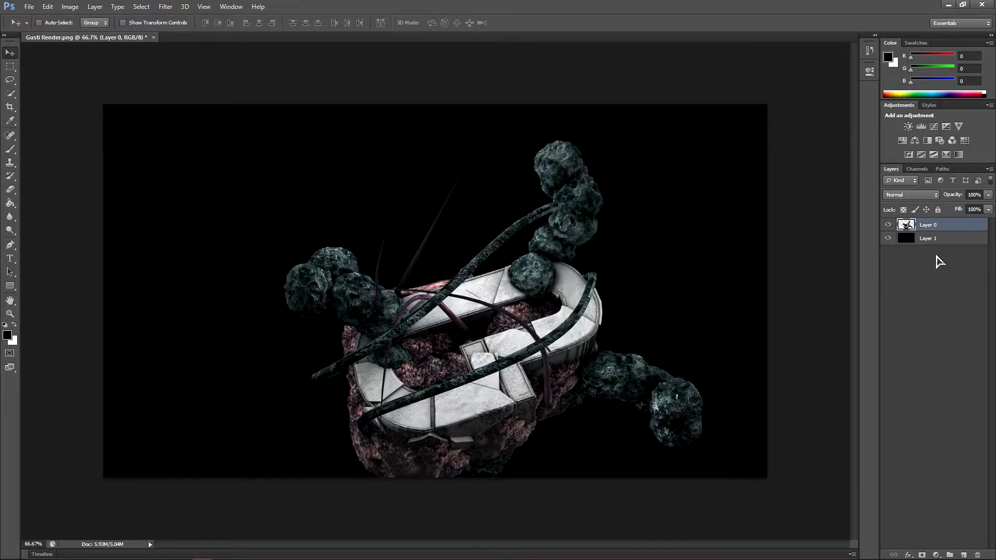
click(940, 240)
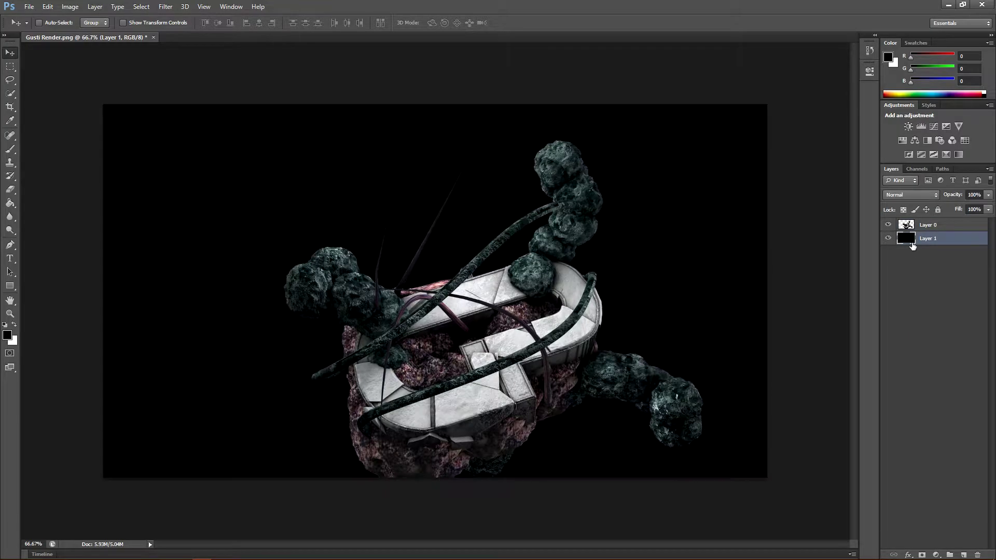
click(950, 229)
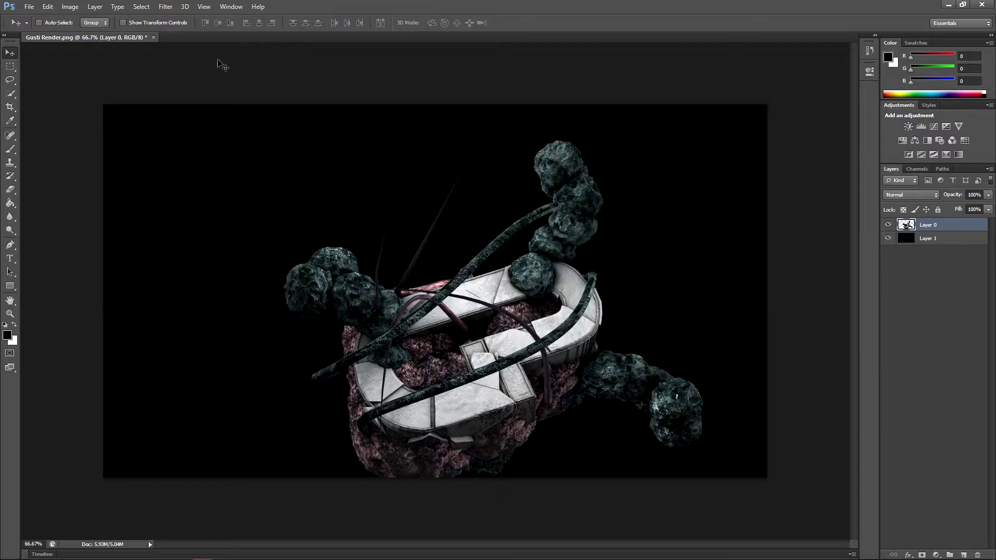
click(166, 7)
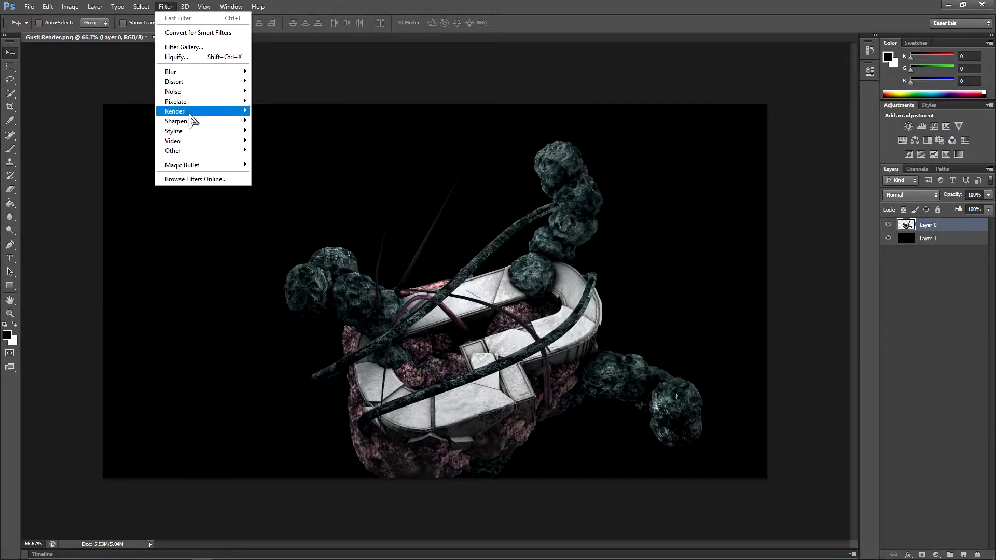
click(270, 122)
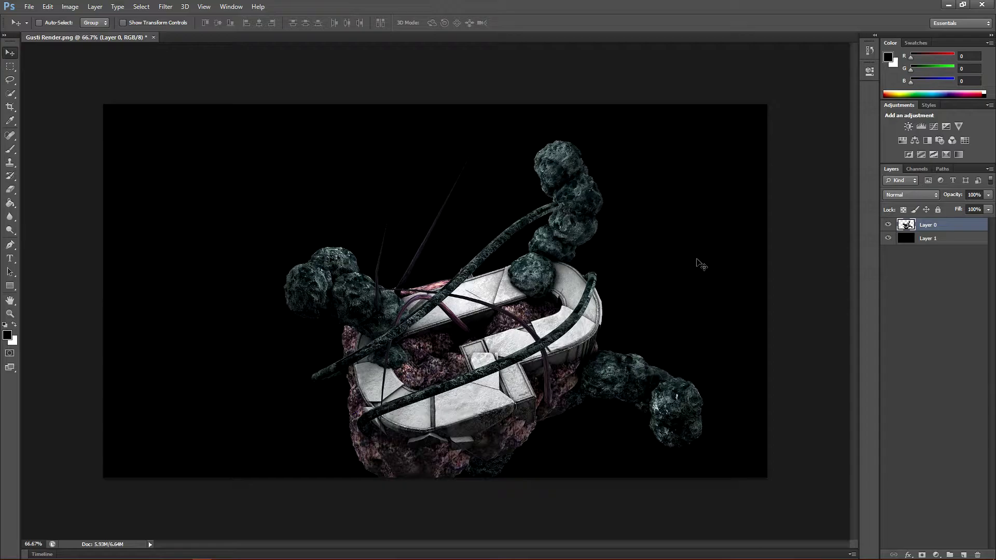
- Duplicate Layer 0, then give the original a Gaussian Blur of about 115 px radius
key(ctrl+j)
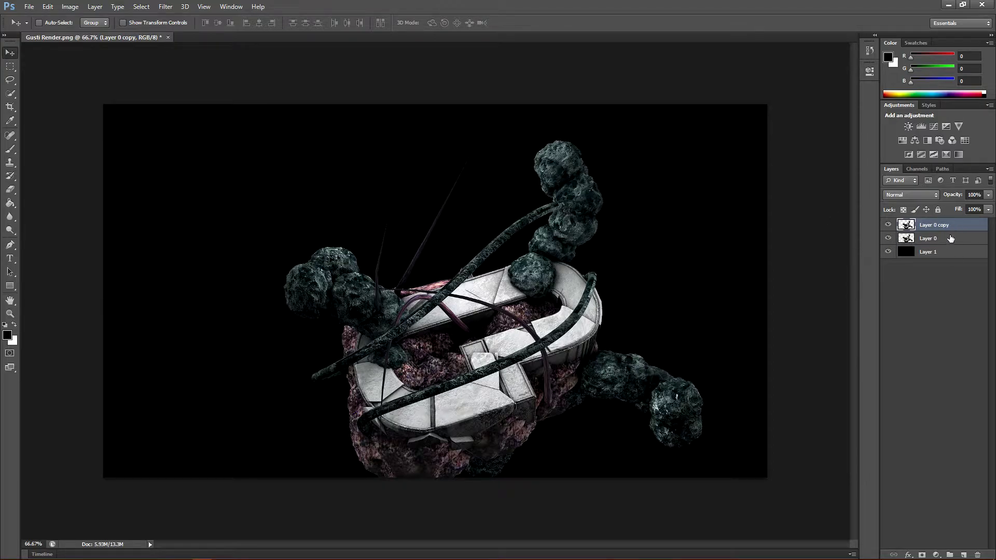
click(950, 238)
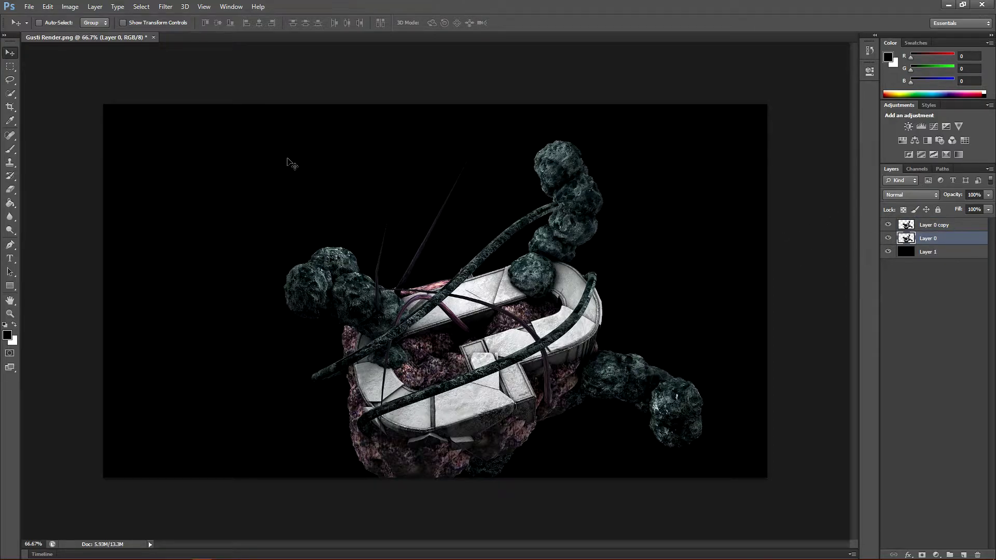
click(165, 7)
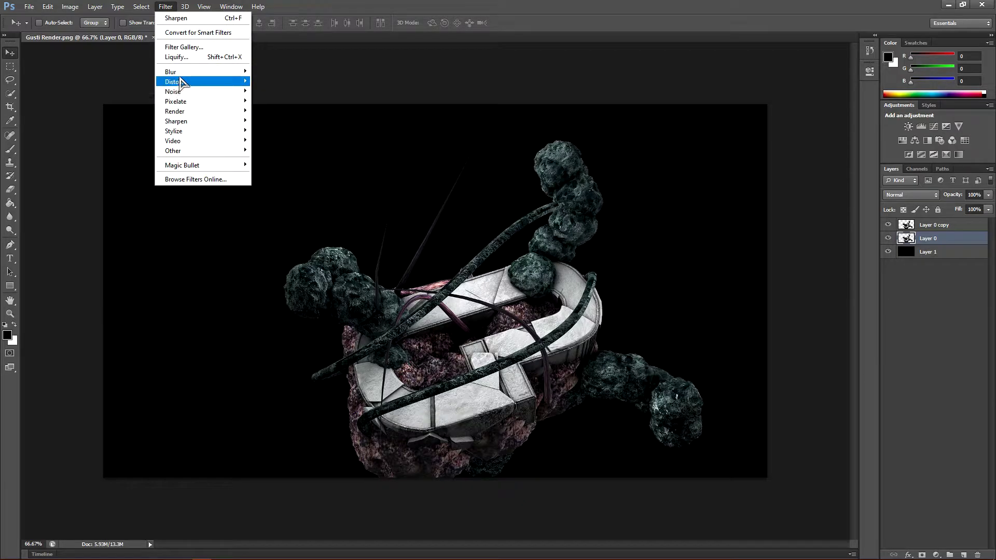
mouse_move(183, 76)
click(288, 133)
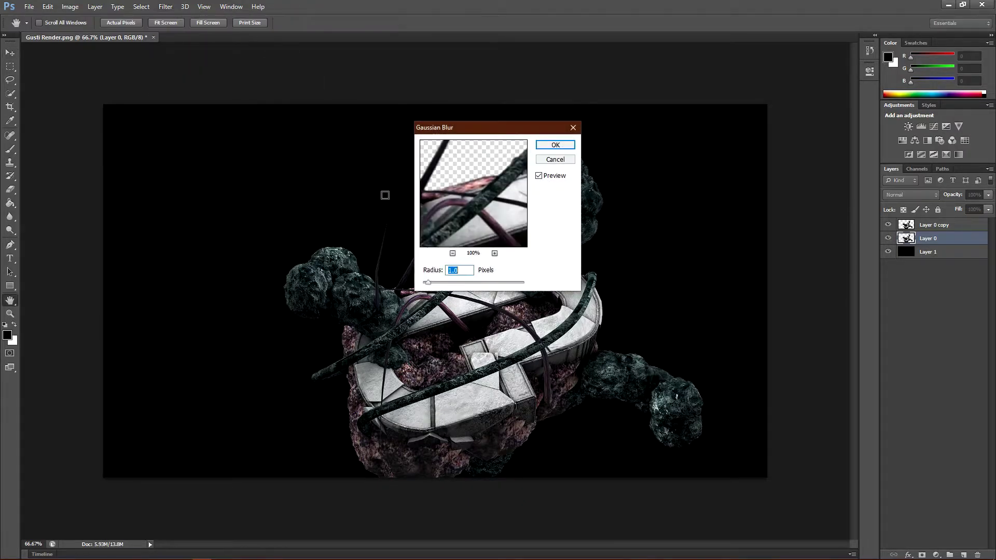
drag(457, 283, 482, 286)
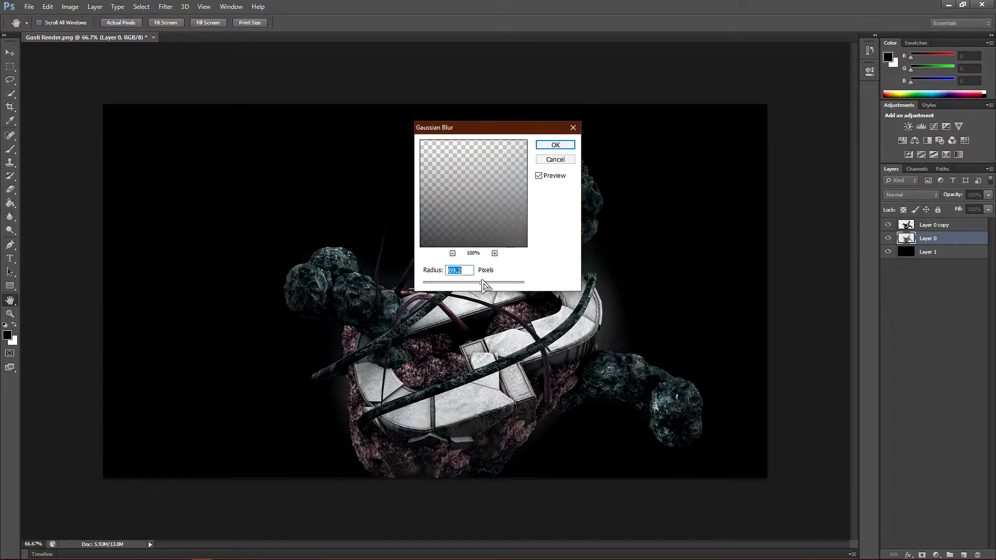
drag(485, 128, 376, 131)
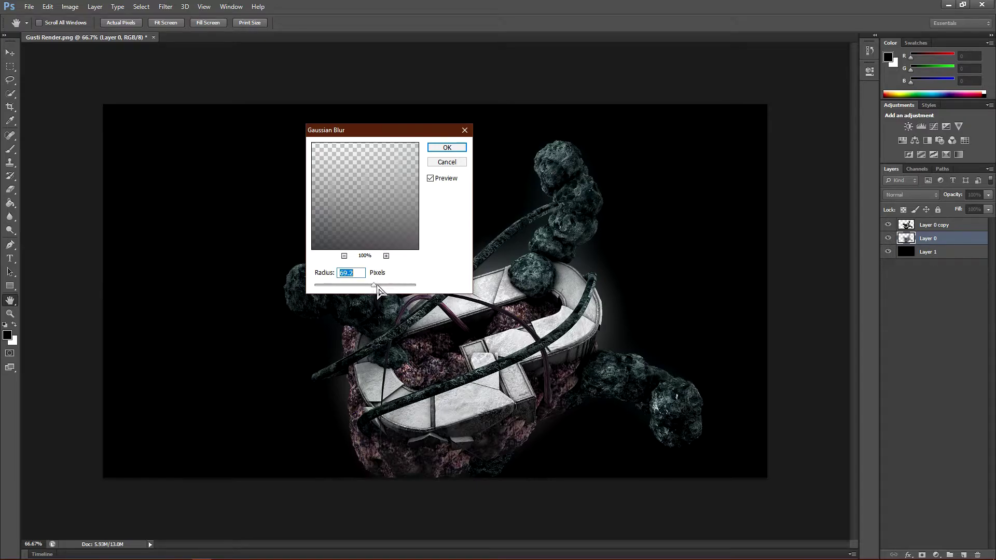
mouse_move(373, 285)
mouse_down()
mouse_move(400, 279)
mouse_move(371, 287)
mouse_up()
click(455, 148)
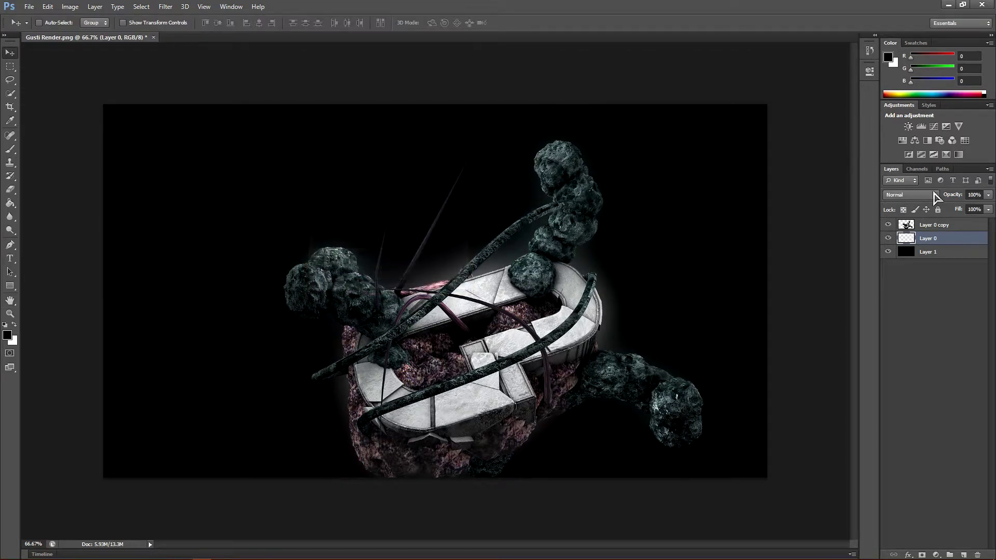
- Duplicate Layer 0 copy, then apply a Ripple distortion with Amount 352 and Size Large to it
click(943, 229)
key(ctrl+j)
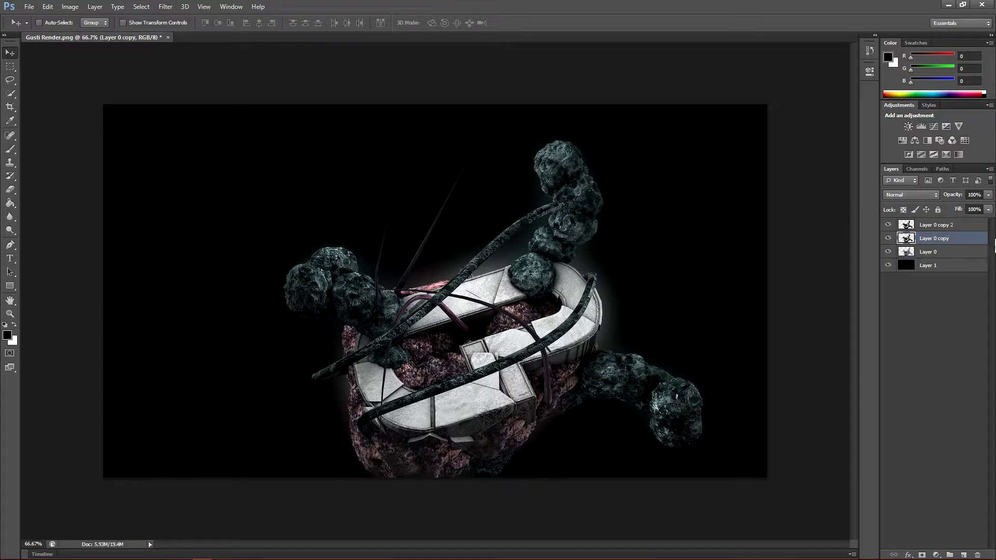
click(165, 6)
mouse_move(189, 83)
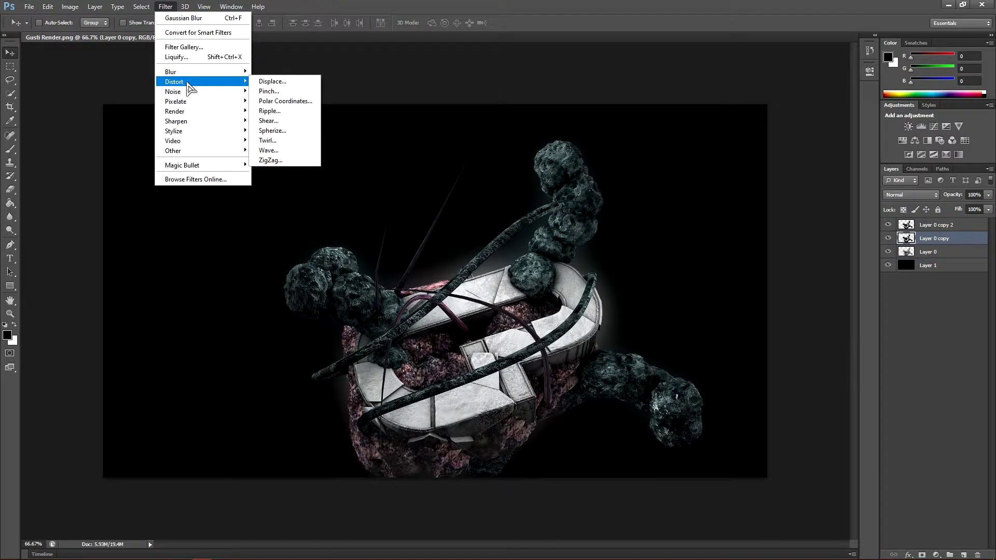
click(280, 111)
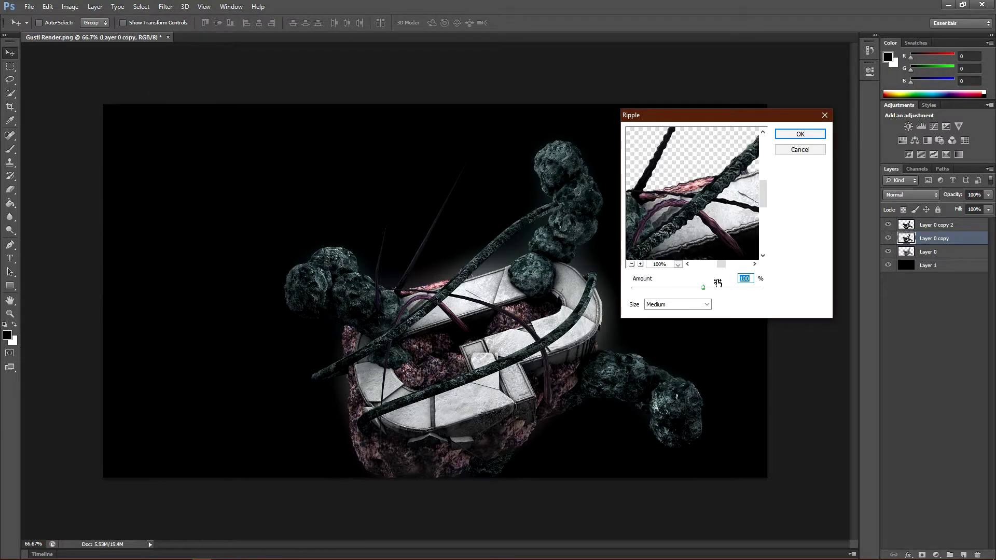
drag(704, 287, 721, 289)
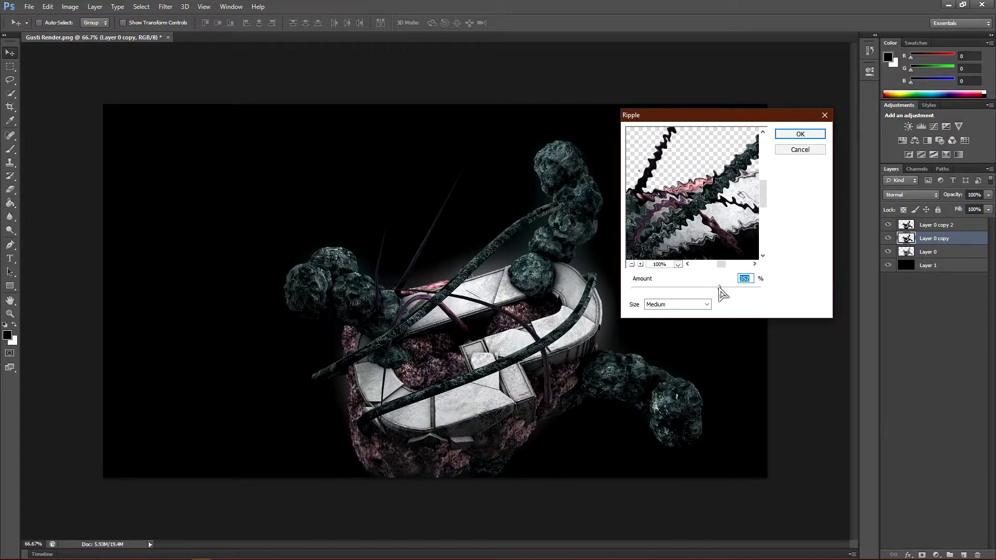
click(695, 305)
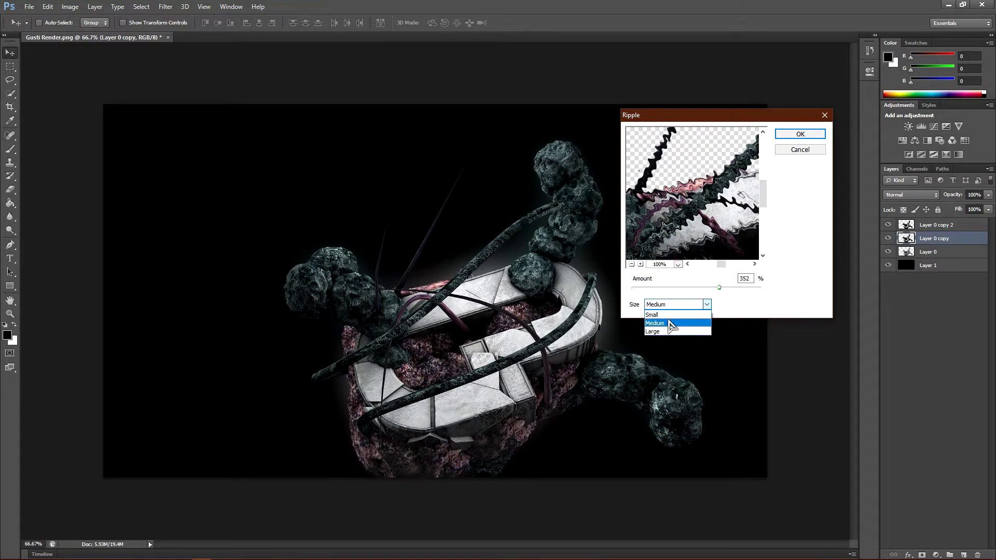
click(674, 333)
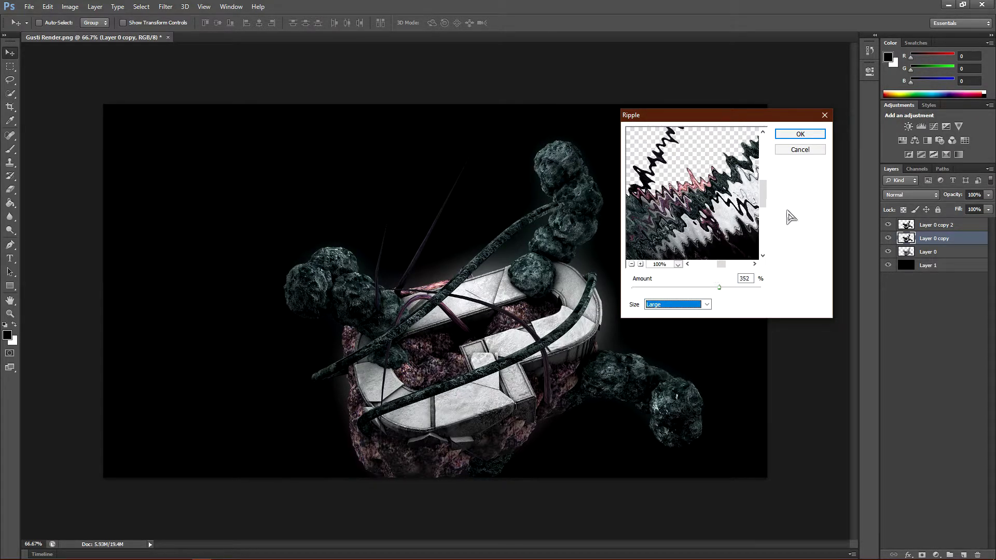
click(796, 136)
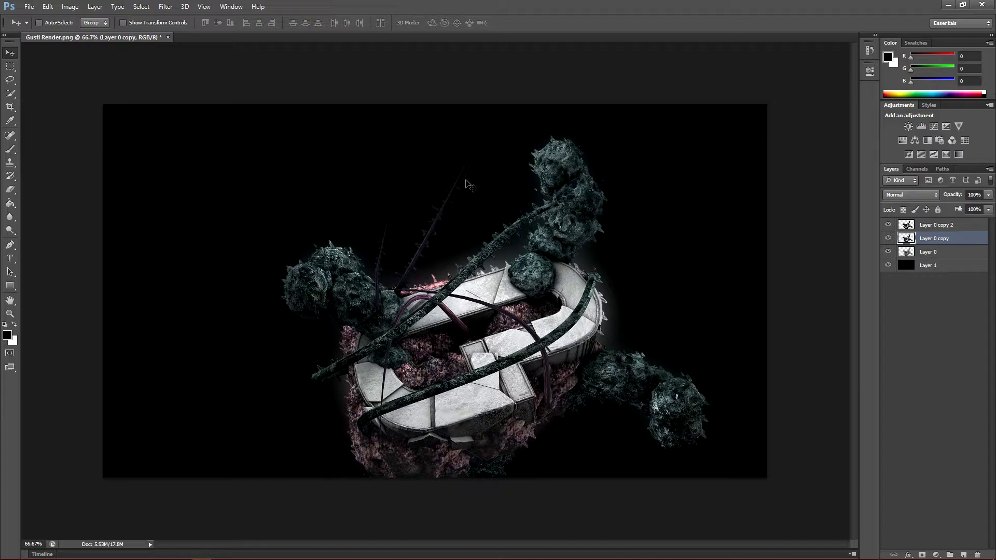
- Set Layer 0 copy 2 to 80% opacity and duplicate it as Layer 0 copy 3
click(963, 225)
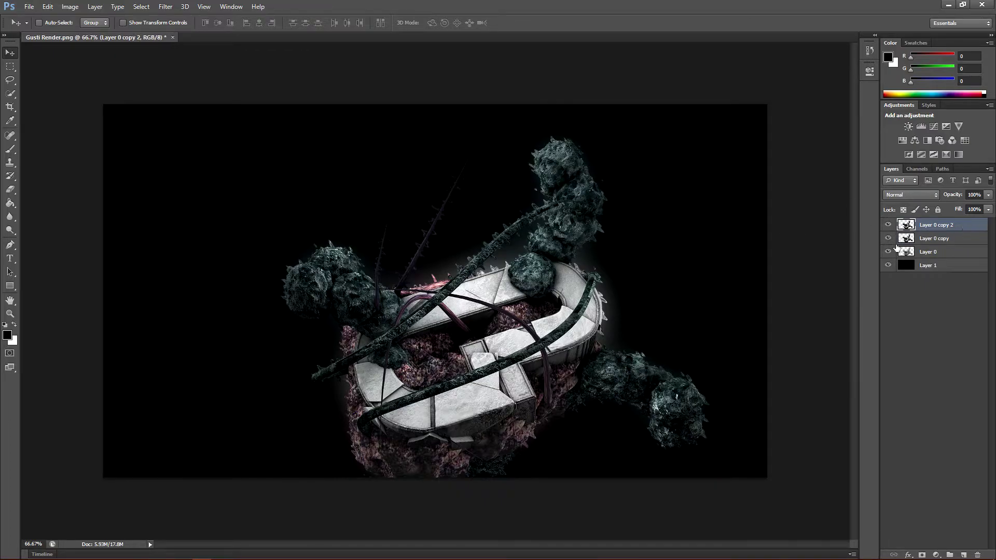
click(988, 194)
mouse_move(988, 206)
mouse_down()
mouse_move(969, 210)
mouse_move(978, 206)
mouse_up()
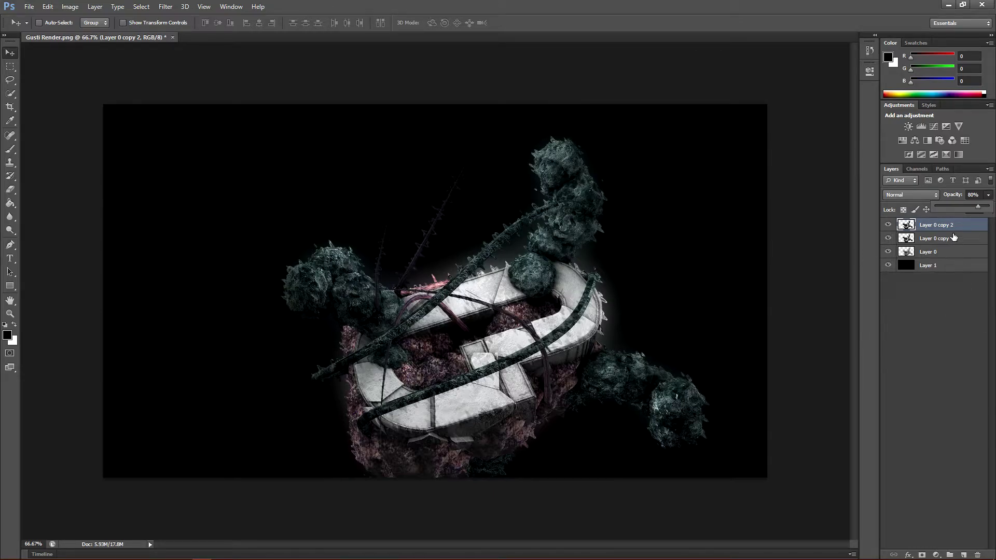
click(967, 232)
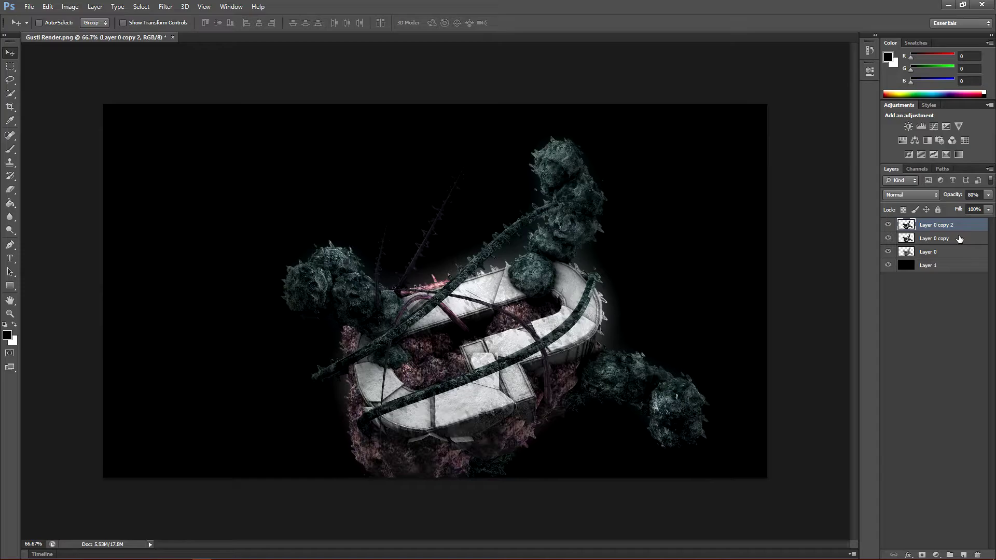
key(ctrl+j)
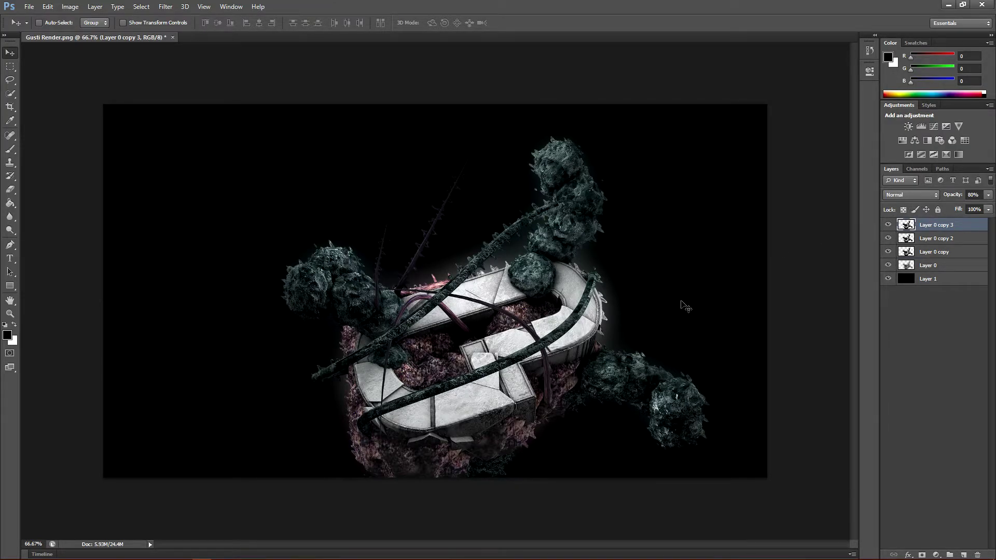
click(10, 66)
- Select thin horizontal strips on Layer 0 copy 3 and shift them sideways into glitch bands
drag(250, 239, 654, 245)
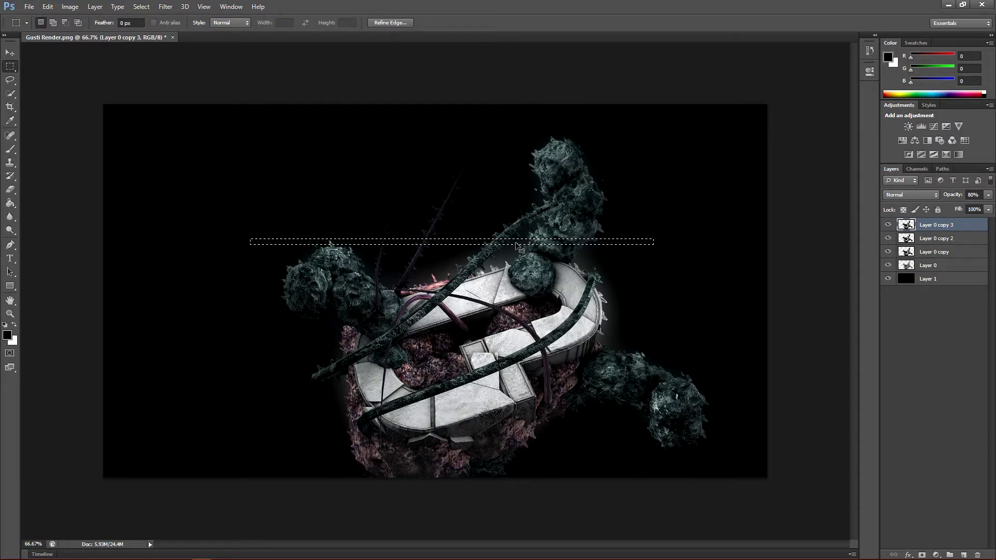
click(511, 241)
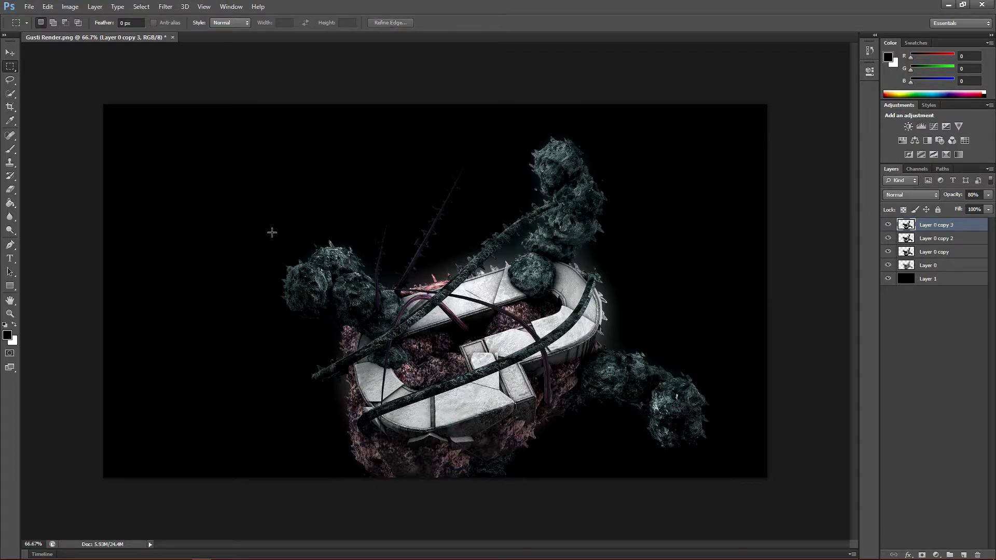
drag(338, 292, 551, 300)
drag(366, 332, 667, 344)
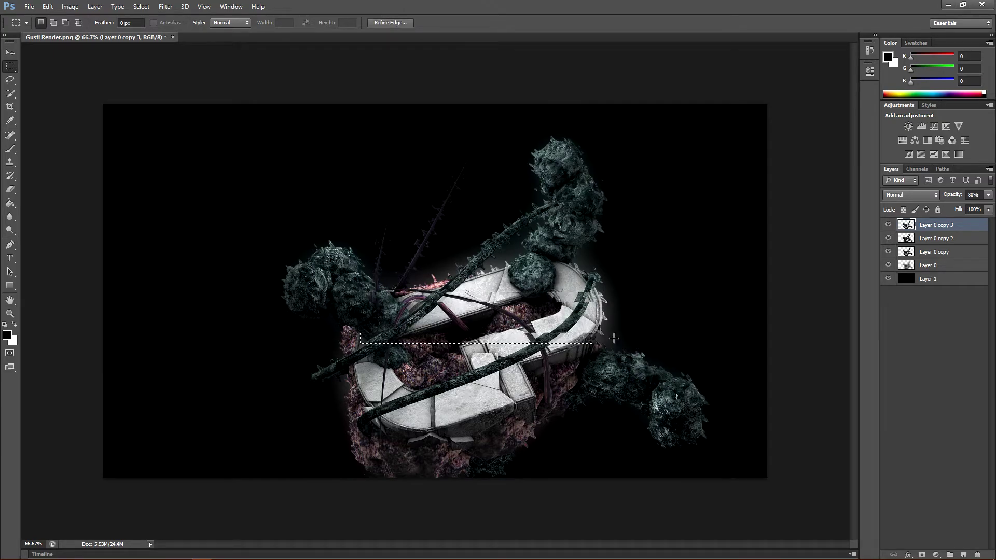
drag(381, 391, 580, 398)
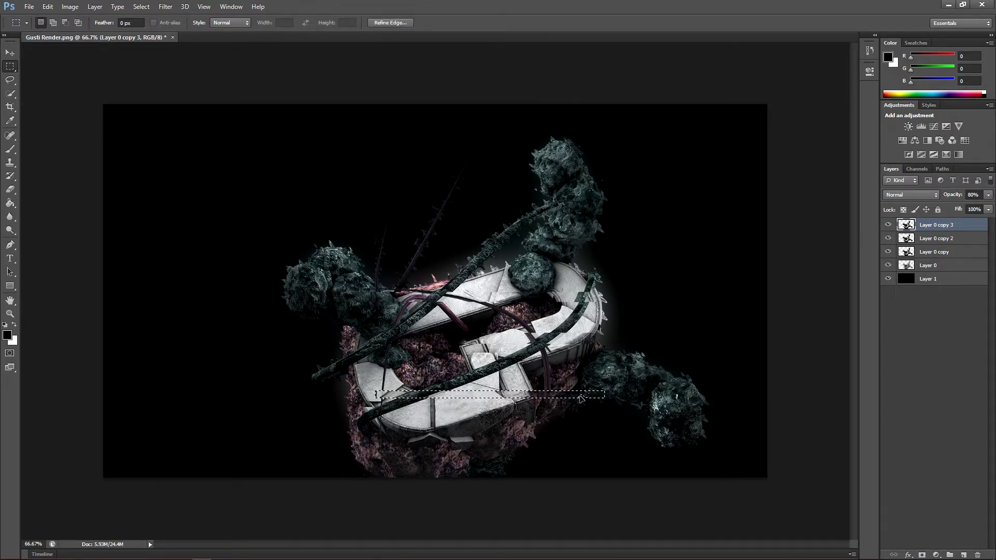
drag(580, 399, 477, 340)
key(ctrl+d)
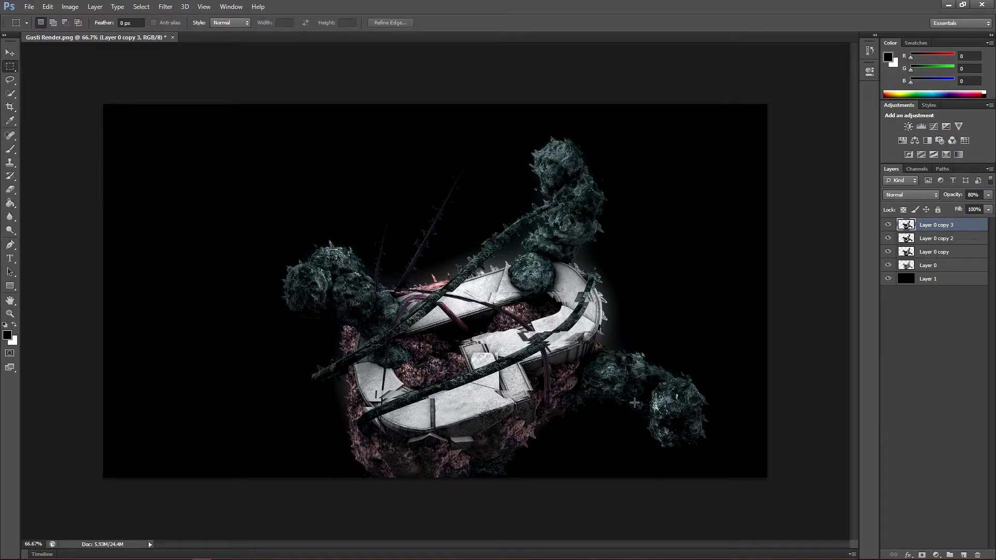
drag(545, 376, 690, 387)
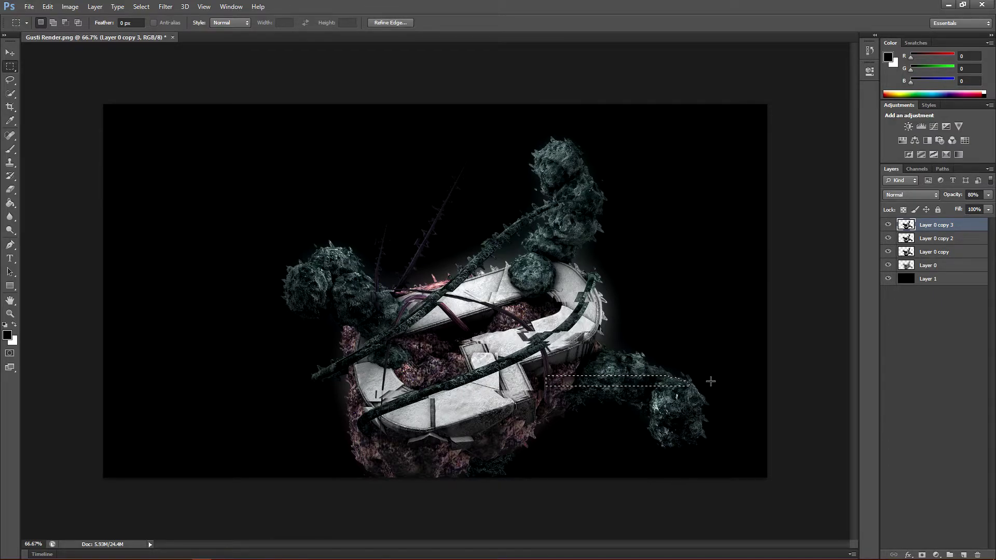
key(ctrl+d)
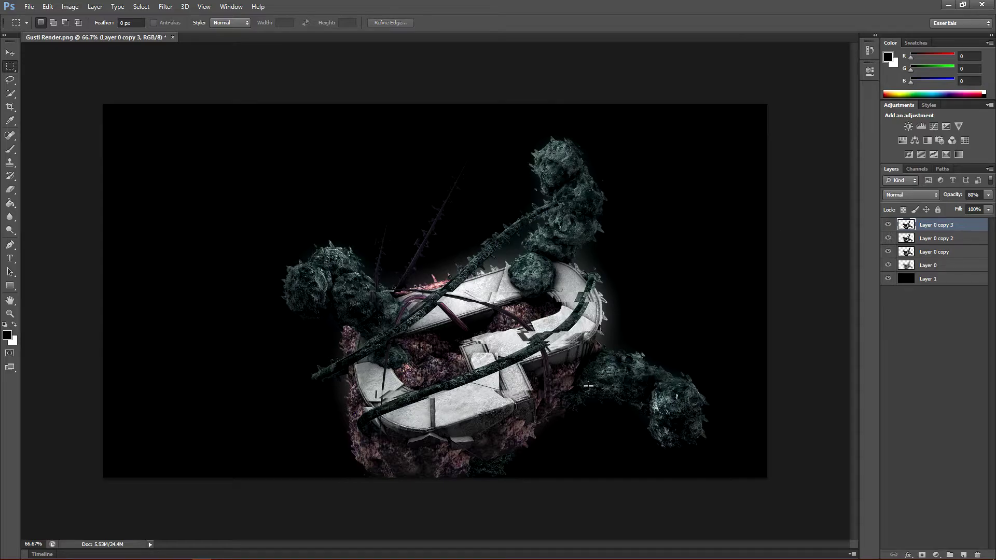
key(ctrl+Left)
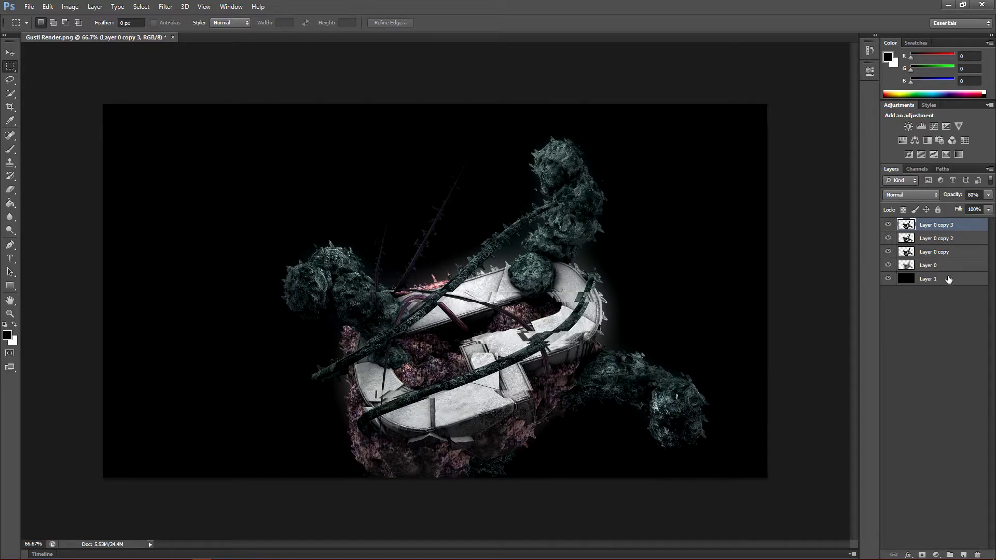
click(934, 266)
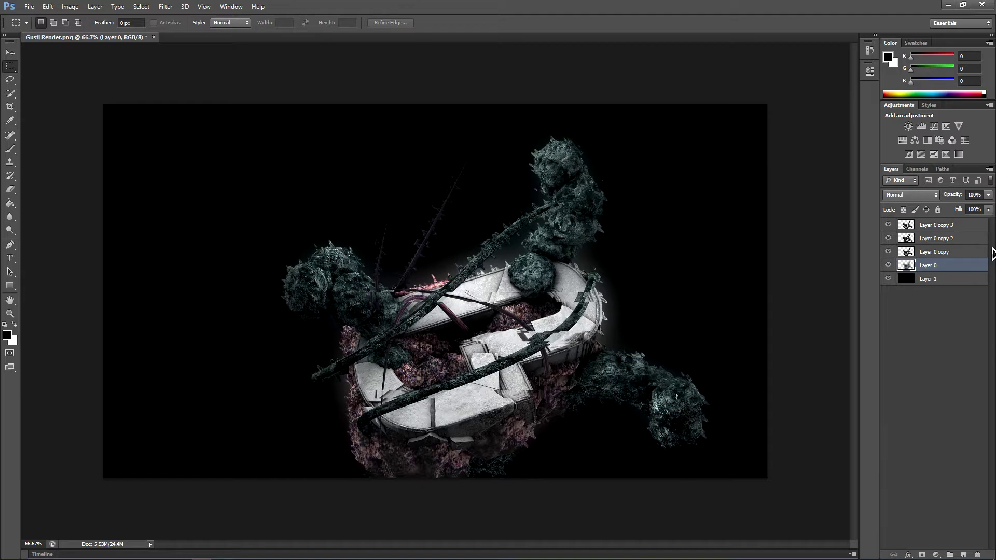
- Show Layer 0 again and merge the three render copies into one layer
click(964, 253)
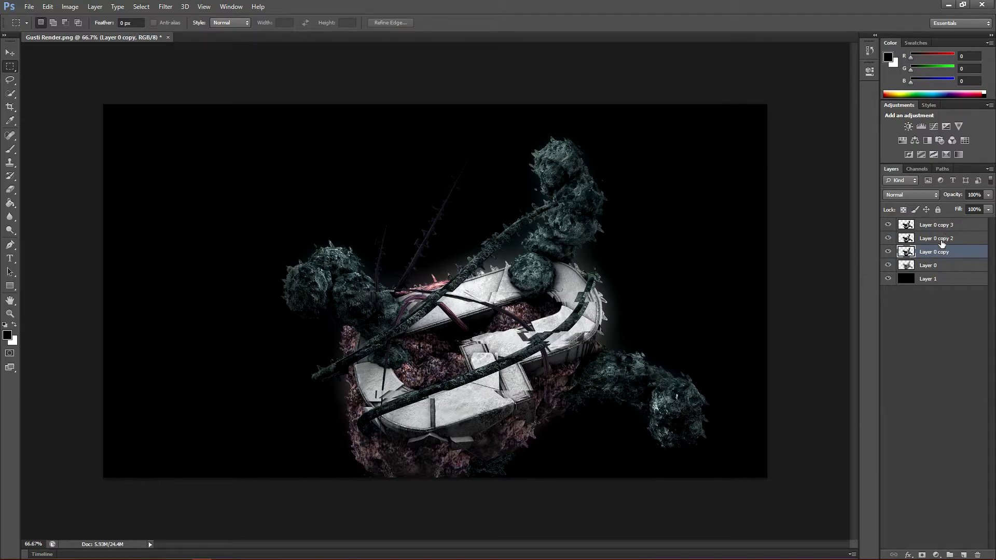
click(888, 265)
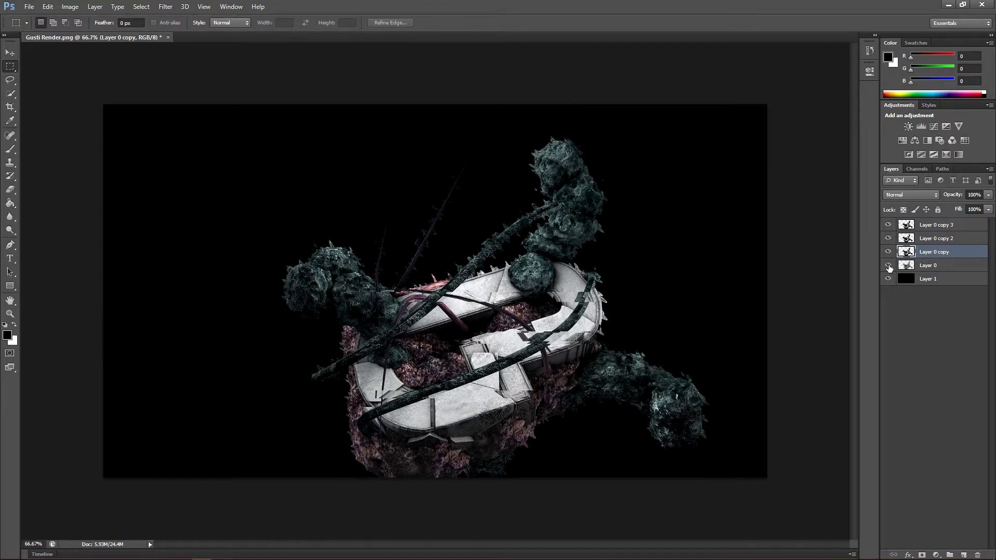
shift+click(949, 226)
right_click(953, 243)
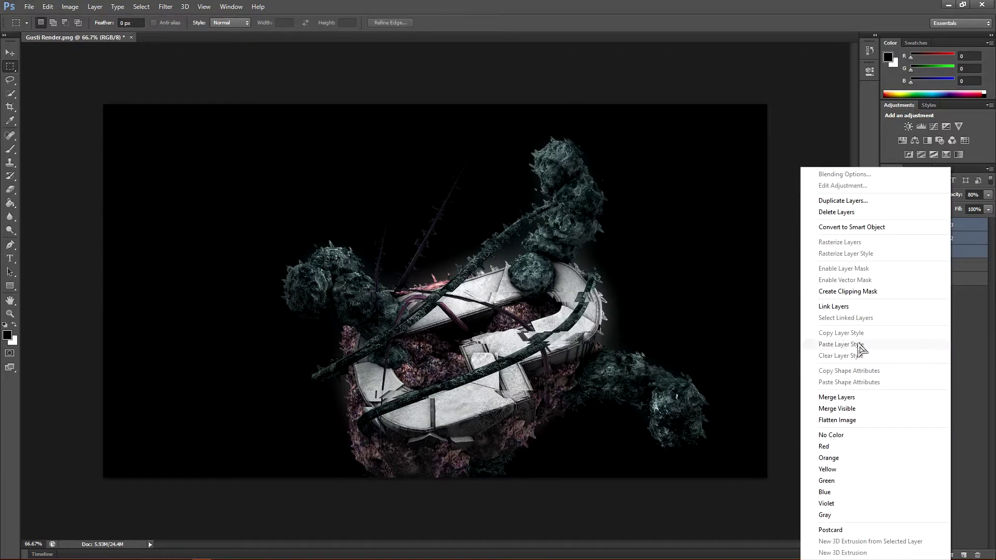
click(861, 397)
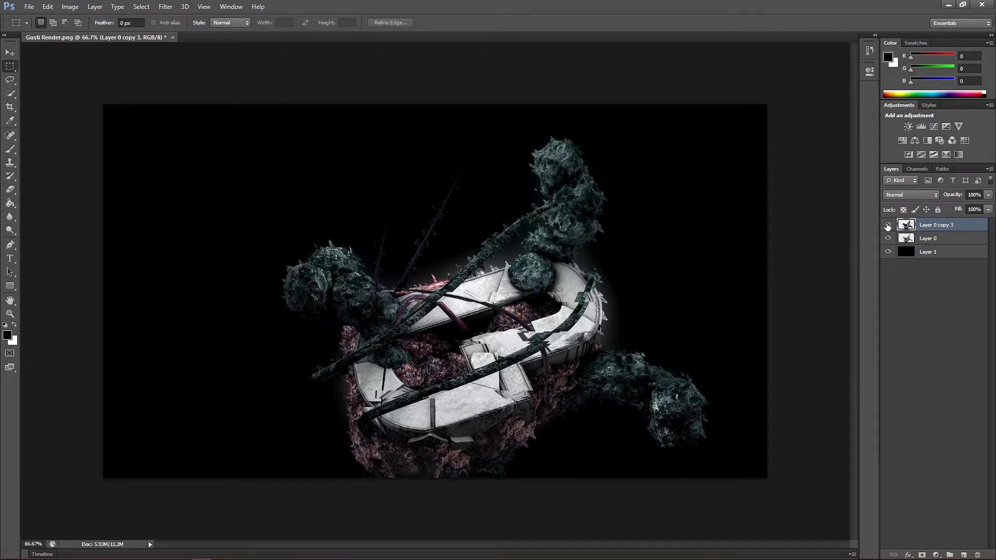
- Duplicate the merged glitch layer and apply Glowing Edges from the Filter Gallery to the copy
key(ctrl+f)
key(ctrl+j)
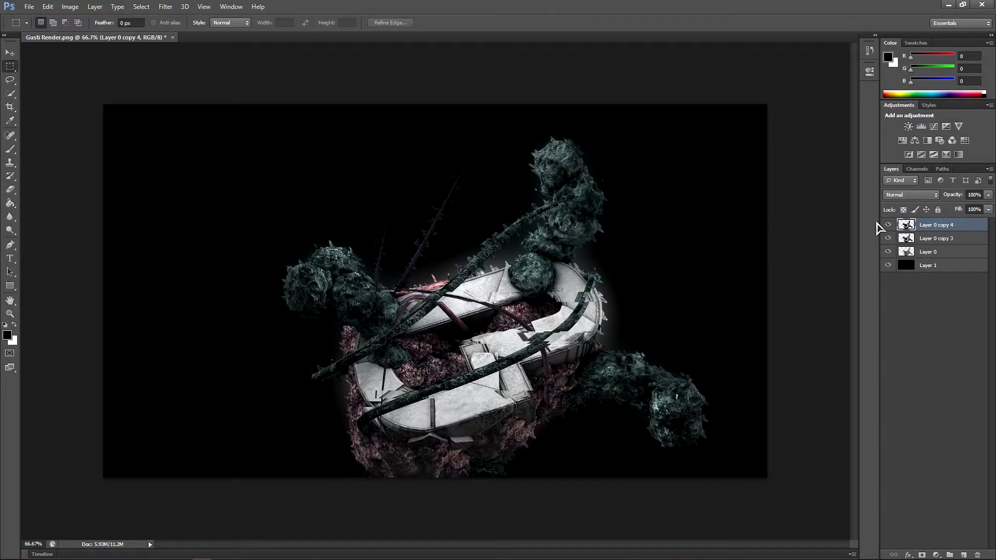
click(165, 7)
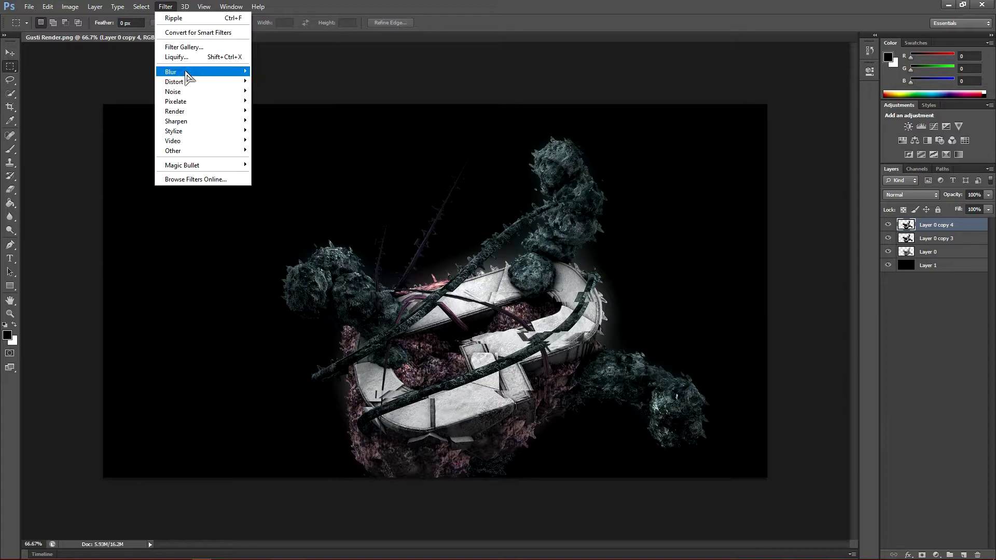
click(176, 57)
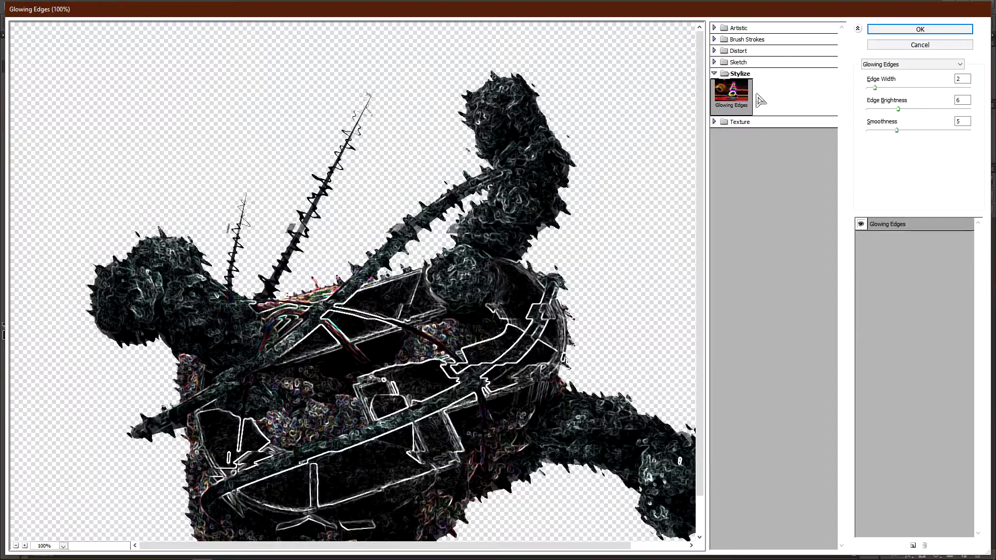
click(921, 30)
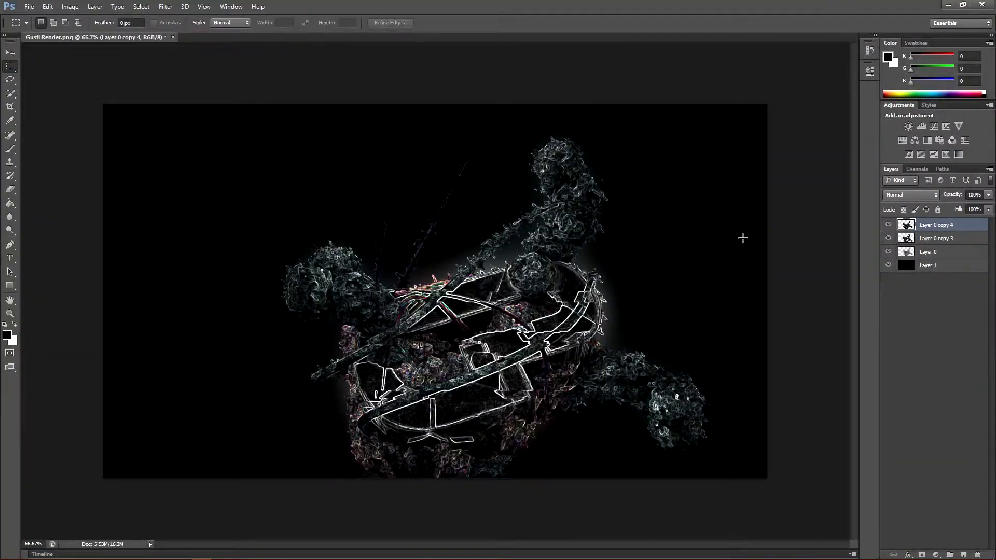
- Blend the glowing copy in Overlay mode at 20% opacity, toggling it to compare
click(912, 194)
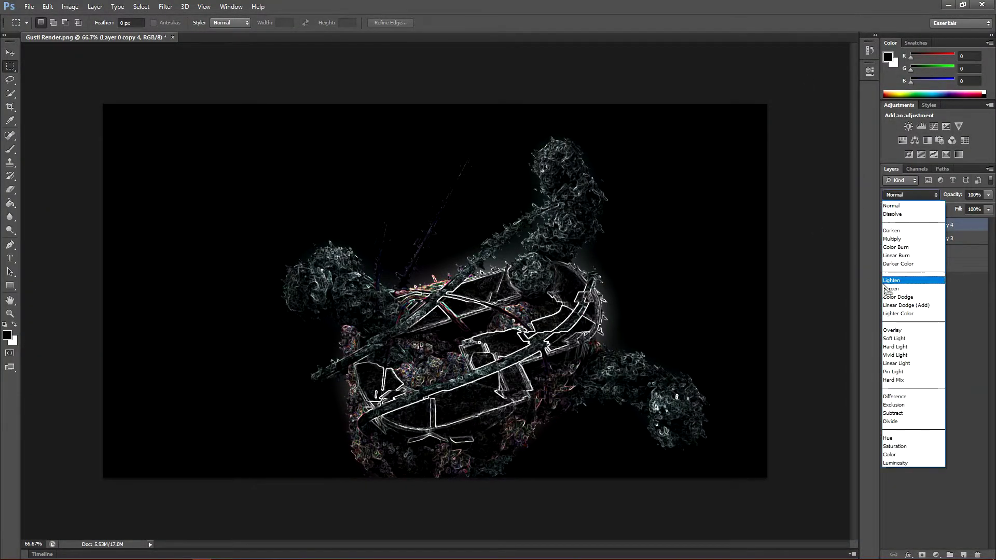
click(903, 338)
drag(988, 196, 945, 212)
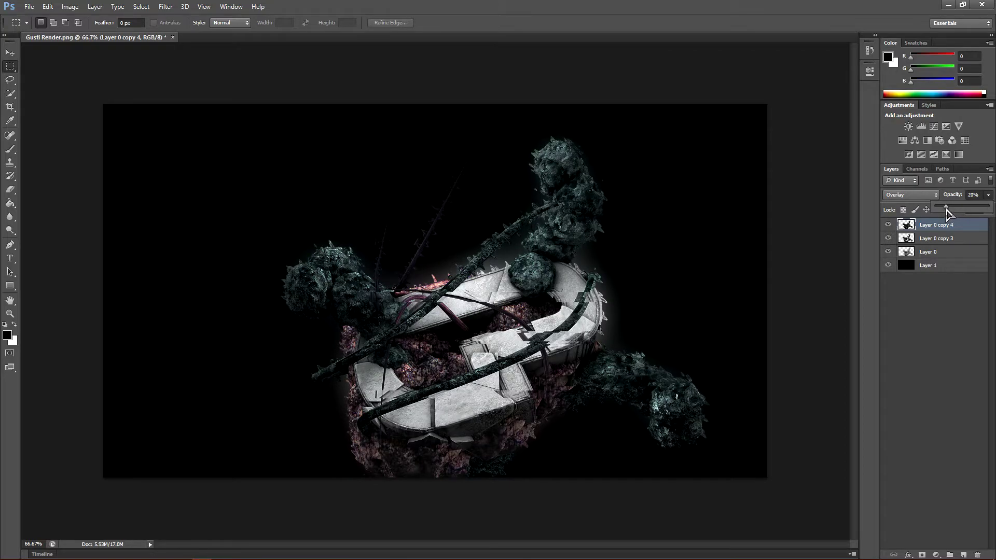
click(886, 225)
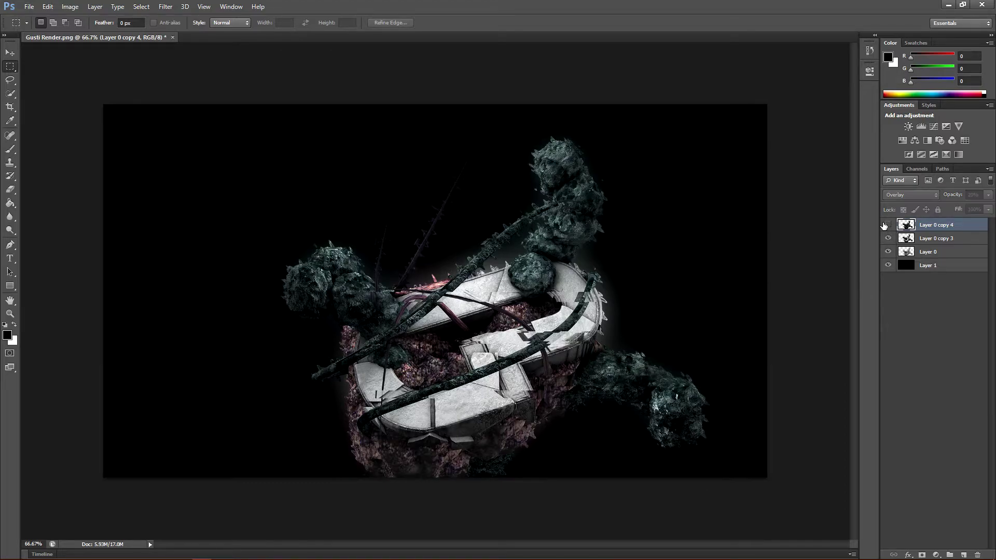
click(887, 224)
click(887, 225)
click(887, 225)
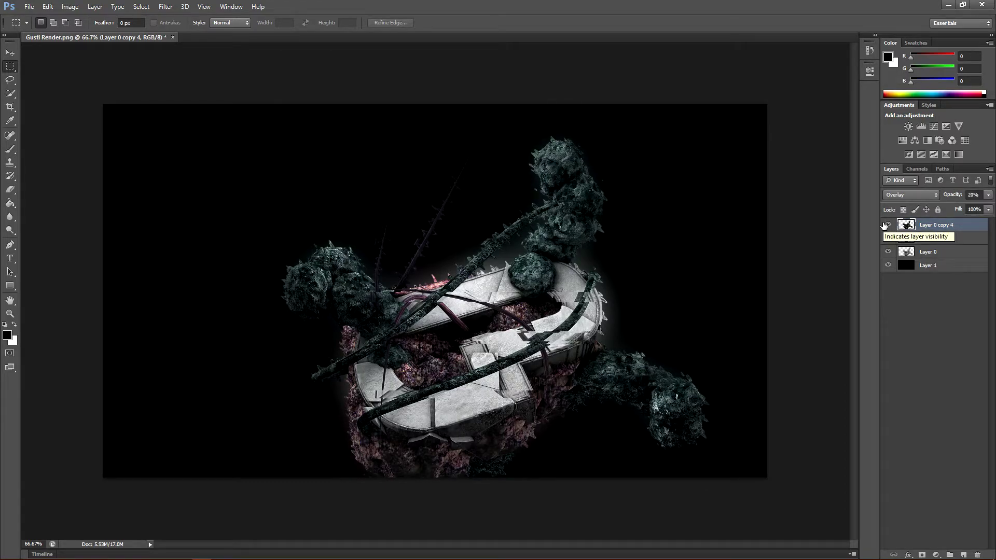
click(887, 225)
click(887, 225)
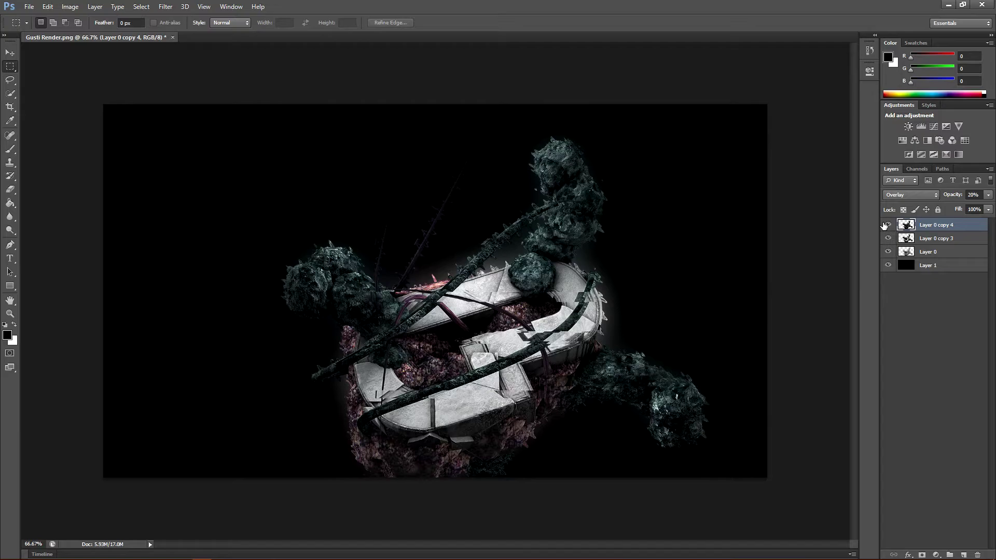
shift+click(952, 244)
- Merge Layer 0, copy 3 and copy 4 into one layer, then add empty Layer 2
click(946, 254)
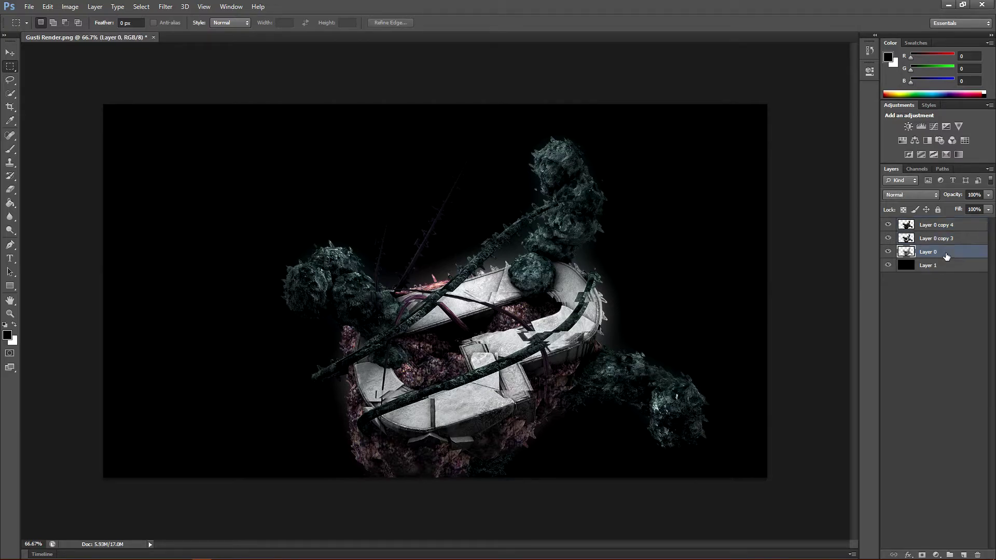
shift+click(958, 230)
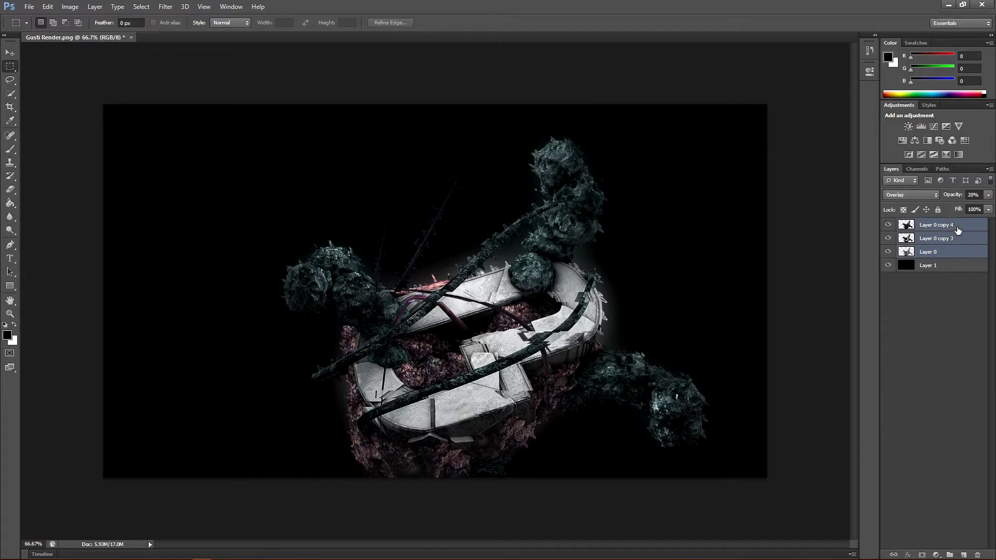
right_click(961, 235)
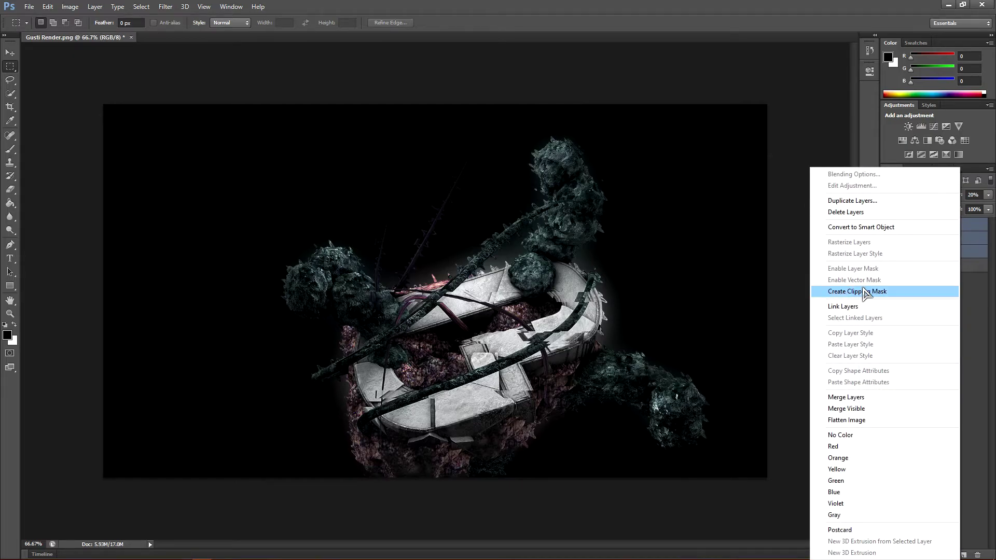
click(871, 404)
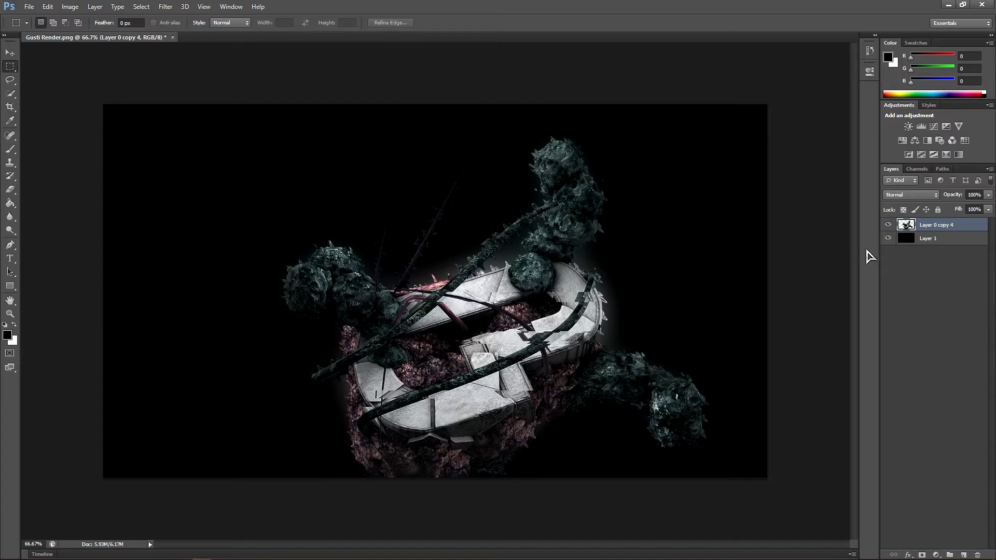
click(889, 225)
click(889, 224)
click(963, 555)
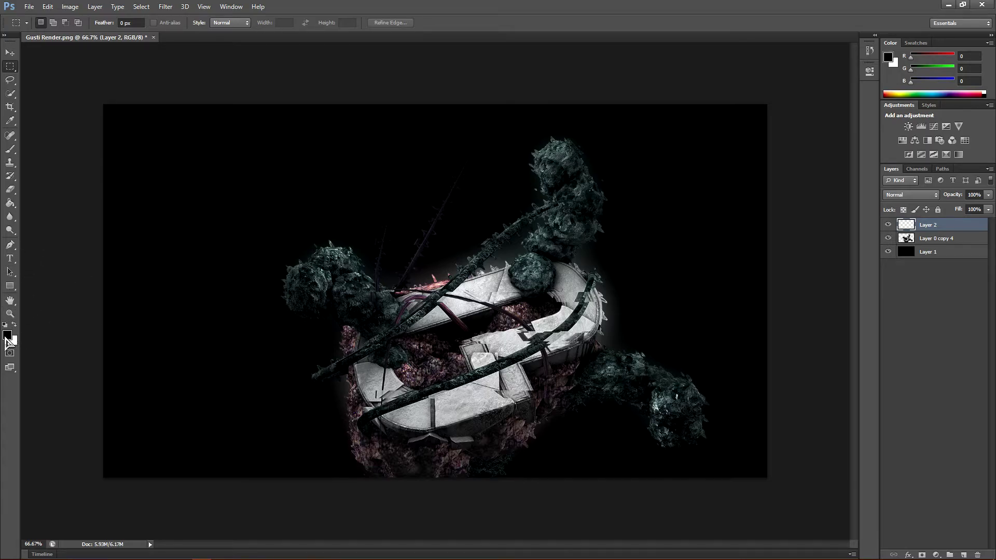
- Pick the Brush tool and set it to 143 px with 0% hardness
click(11, 149)
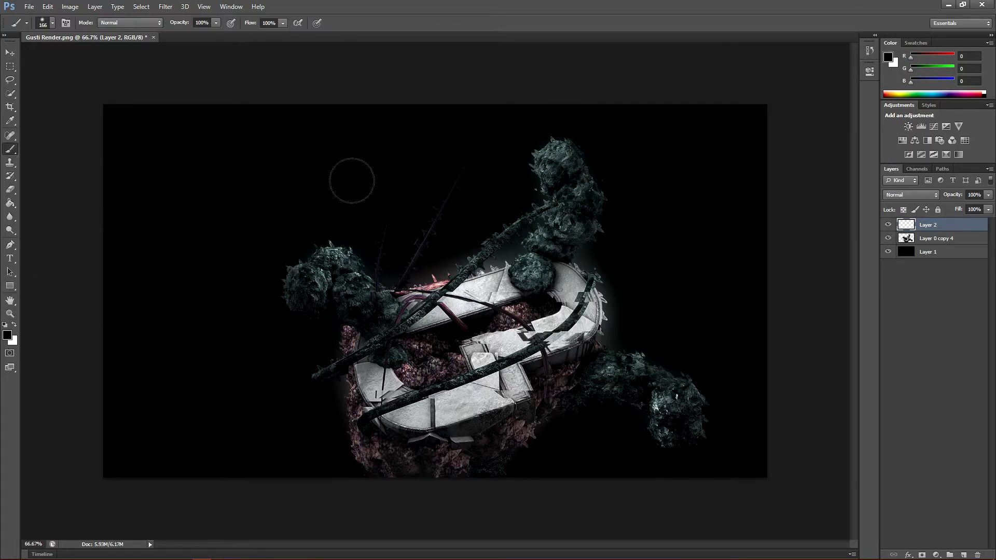
right_click(458, 344)
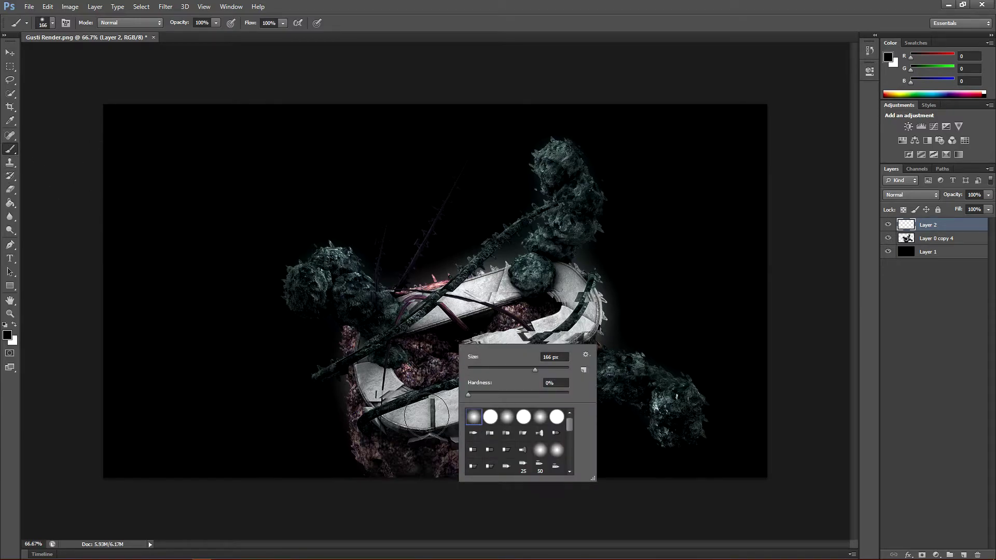
drag(535, 369, 529, 369)
- Paint soft black over both ends of the white ring, the bars and the bell shape
drag(487, 290, 438, 309)
mouse_move(567, 287)
mouse_down()
mouse_move(595, 326)
mouse_move(570, 337)
mouse_move(570, 319)
mouse_move(540, 334)
mouse_move(570, 323)
mouse_move(554, 332)
mouse_move(481, 344)
mouse_move(472, 361)
mouse_move(499, 338)
mouse_move(522, 338)
mouse_move(482, 363)
mouse_up()
mouse_move(404, 411)
mouse_down()
mouse_move(364, 375)
mouse_move(382, 390)
mouse_move(386, 376)
mouse_move(410, 430)
mouse_move(406, 423)
mouse_move(463, 409)
mouse_move(455, 403)
mouse_move(521, 378)
mouse_move(443, 406)
mouse_move(512, 396)
mouse_move(522, 406)
mouse_move(484, 417)
mouse_move(391, 413)
mouse_up()
mouse_move(450, 320)
mouse_down()
mouse_move(404, 322)
mouse_move(429, 291)
mouse_move(447, 289)
mouse_up()
mouse_move(508, 296)
mouse_down()
mouse_move(495, 277)
mouse_move(513, 273)
mouse_move(494, 290)
mouse_up()
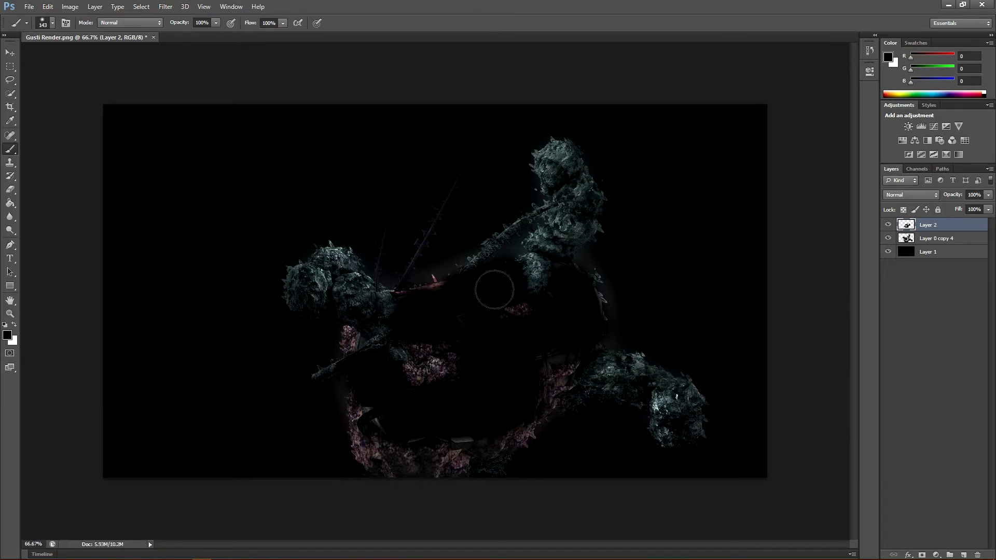
click(912, 195)
- Set Layer 2 to Overlay at about 21% opacity, toggling its visibility to compare
click(903, 333)
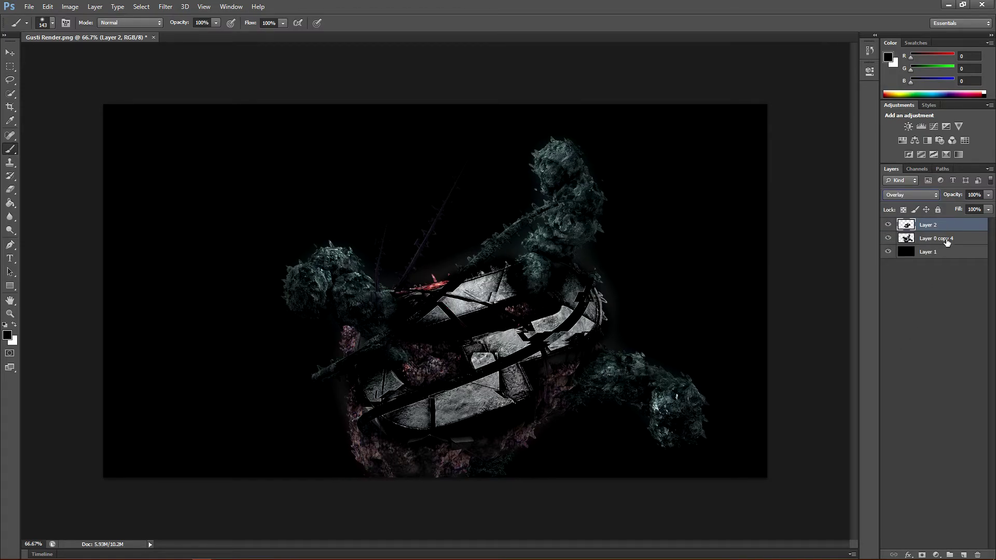
click(988, 194)
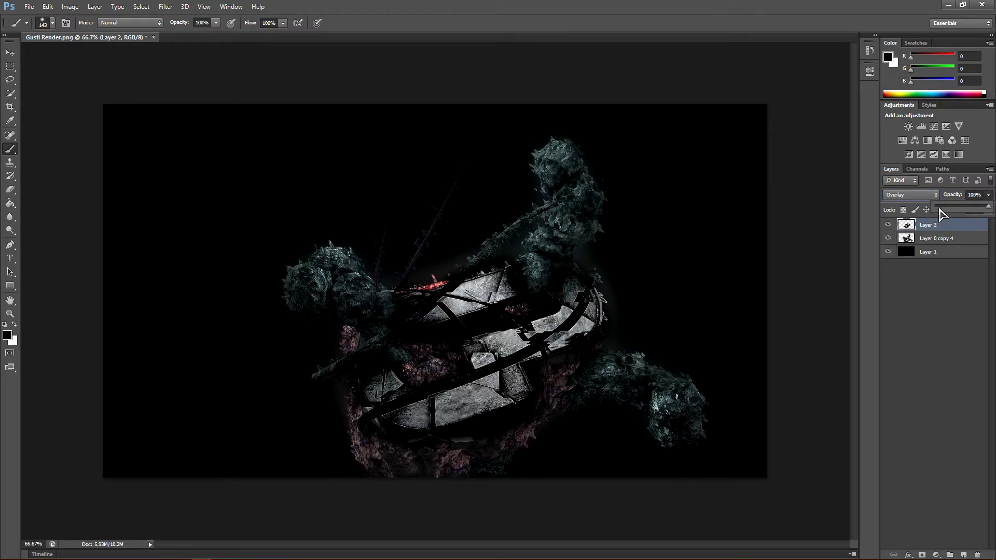
click(944, 207)
drag(944, 206, 947, 206)
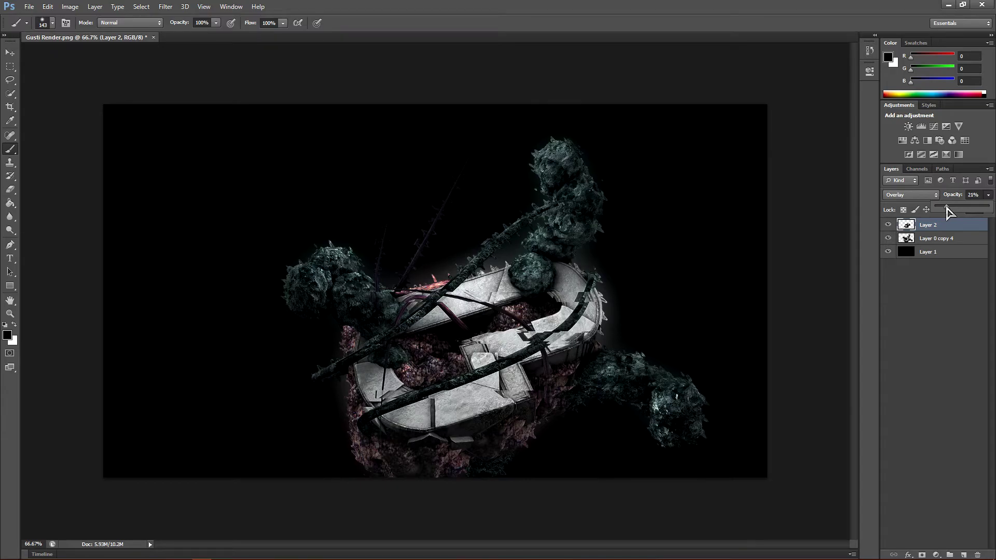
click(889, 225)
click(888, 224)
click(888, 224)
click(889, 225)
click(889, 225)
- Raise Layer 2's opacity to about 30% and add a new empty layer on top
click(988, 194)
drag(968, 213, 956, 211)
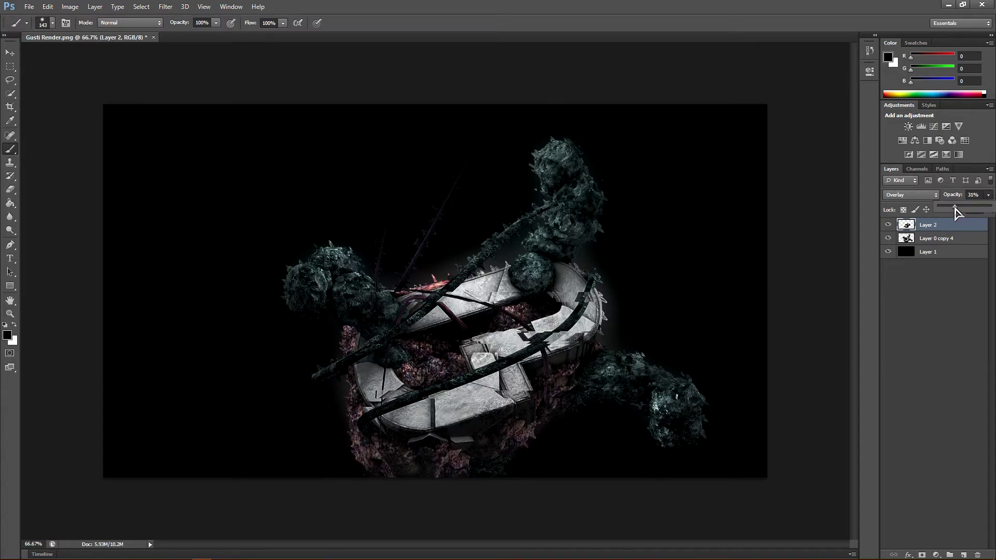
click(889, 224)
click(888, 225)
click(888, 224)
click(963, 554)
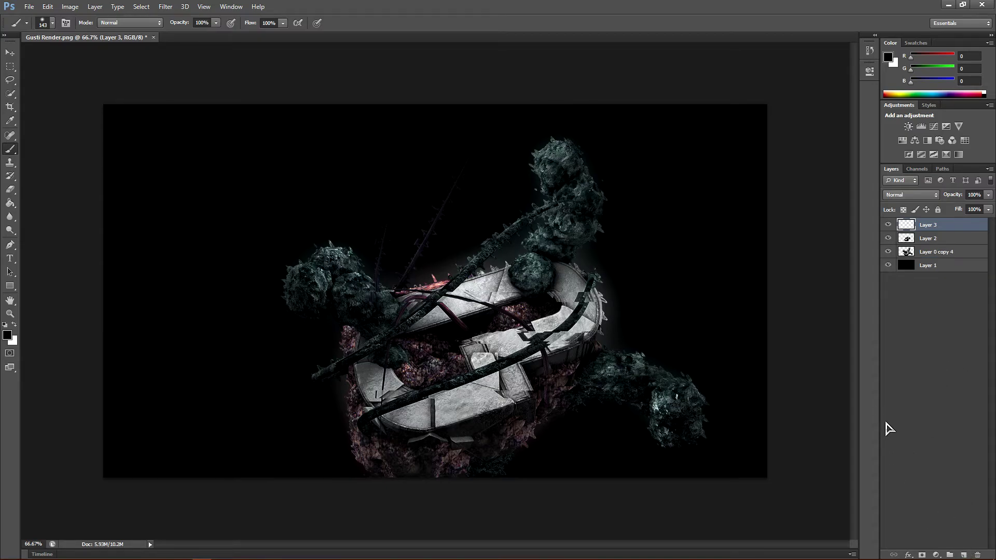
- Make white the foreground, shrink the brush, and paint a thin white zigzag above the ring
click(15, 325)
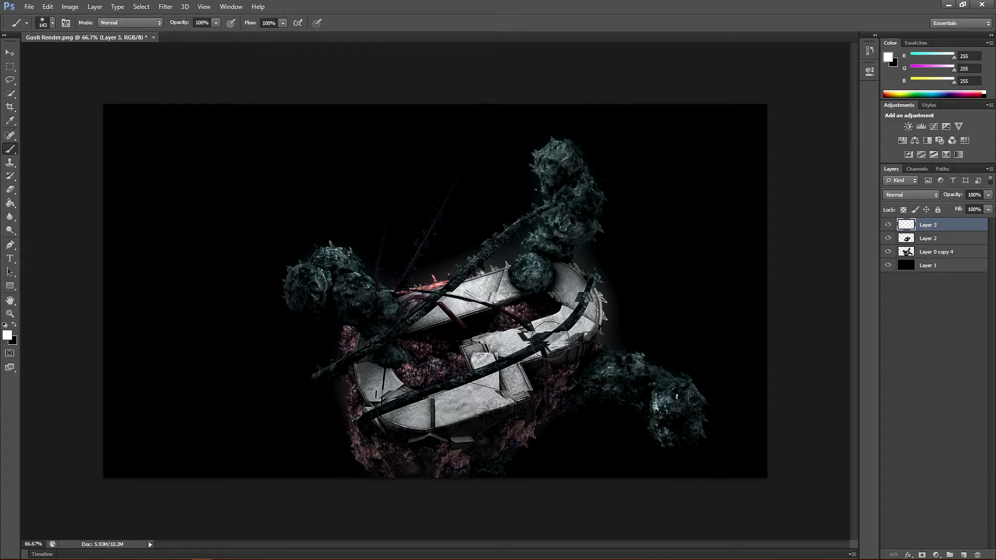
right_click(450, 191)
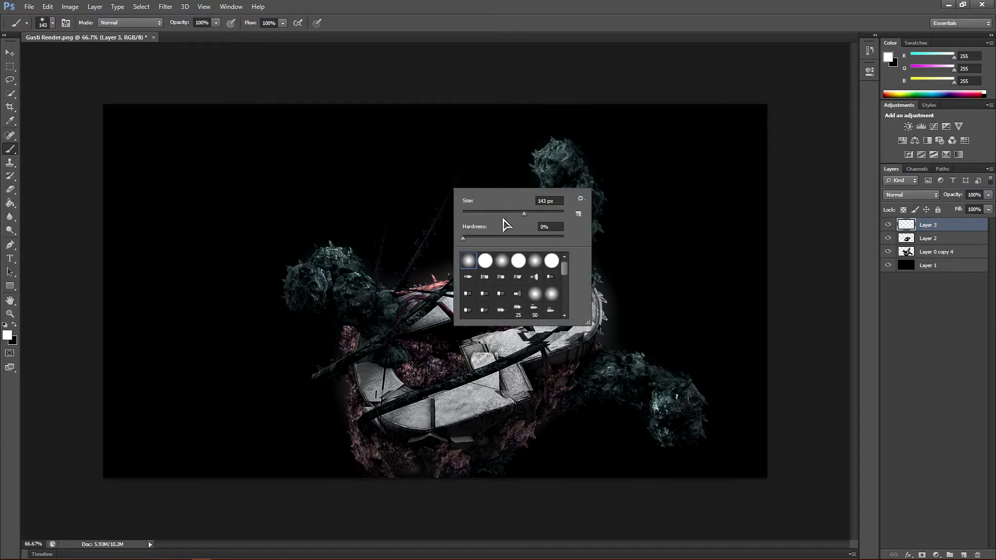
drag(502, 218, 472, 213)
drag(441, 210, 435, 220)
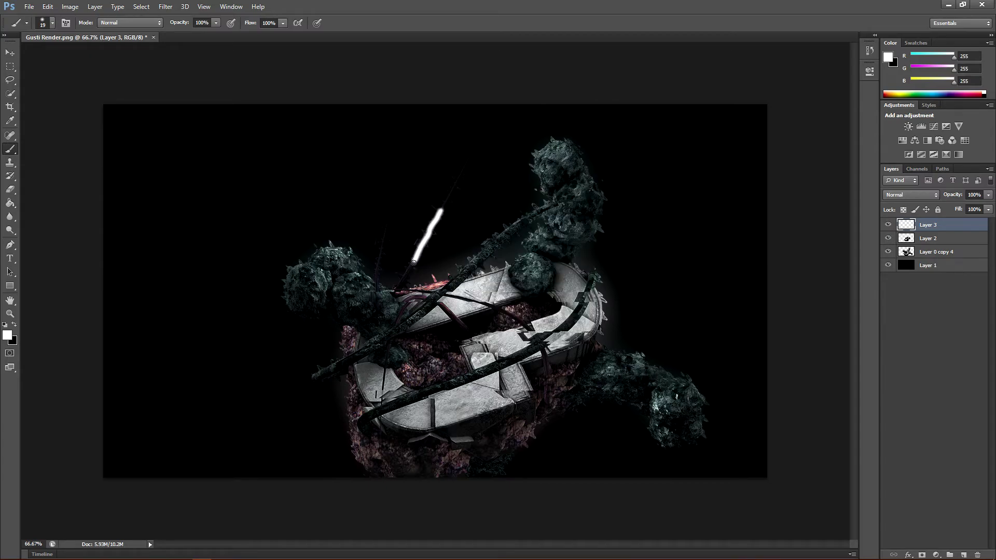
drag(413, 262, 405, 278)
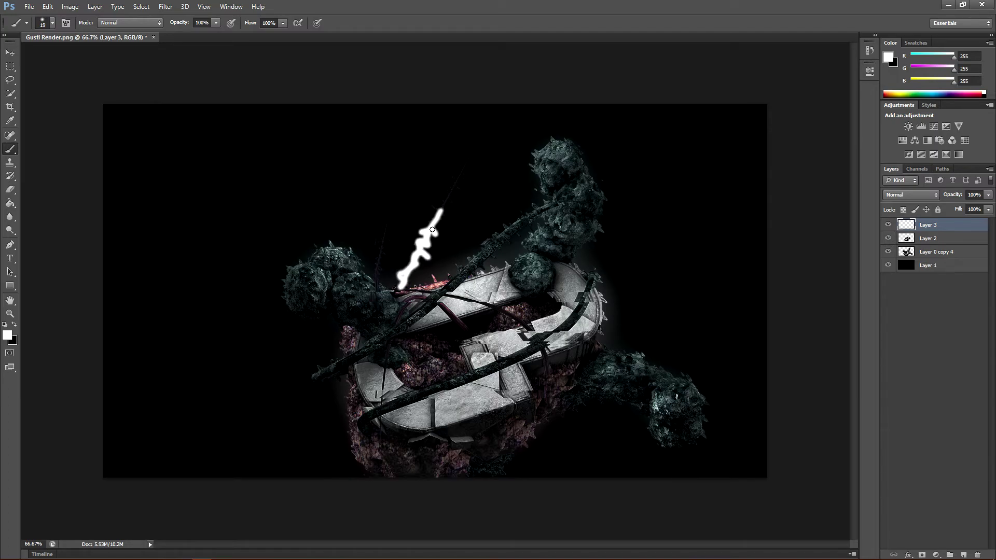
drag(441, 210, 442, 210)
click(920, 196)
- Set Layer 3's white zigzag stroke to Overlay blend mode at 25% opacity
click(906, 333)
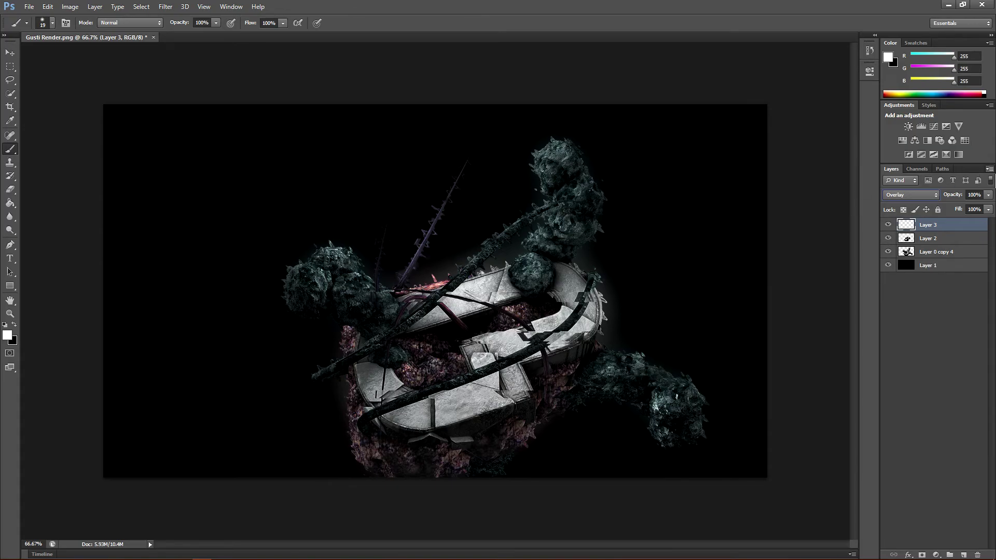
drag(987, 194, 948, 203)
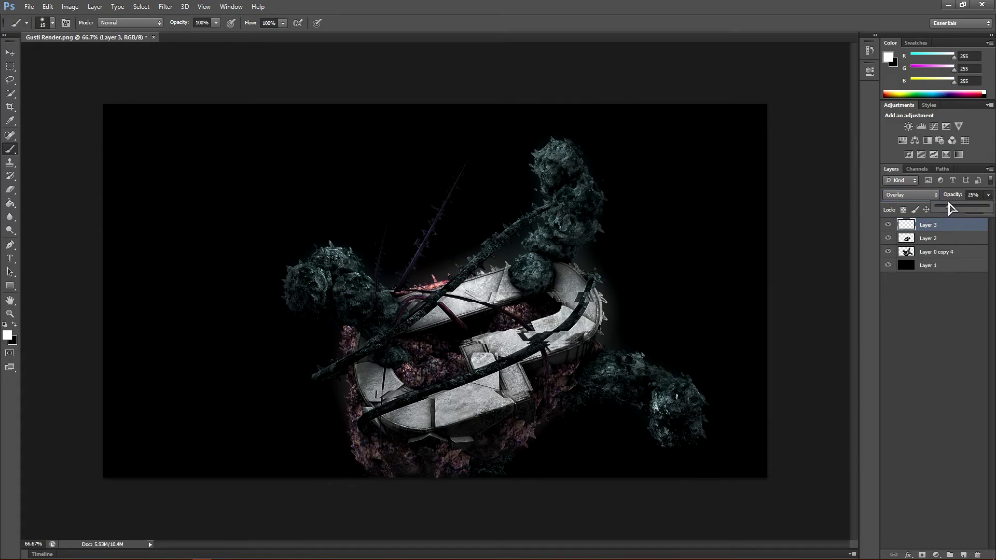
click(887, 225)
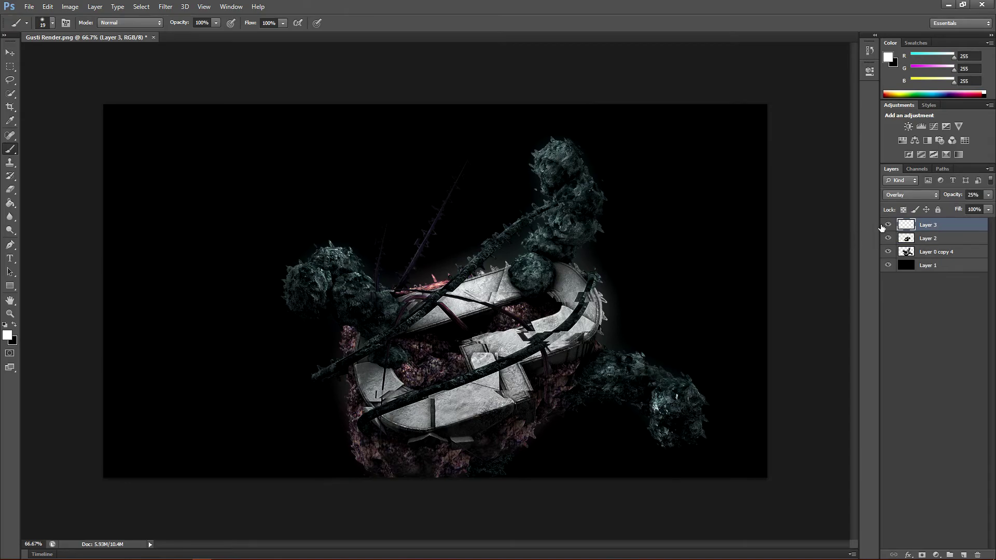